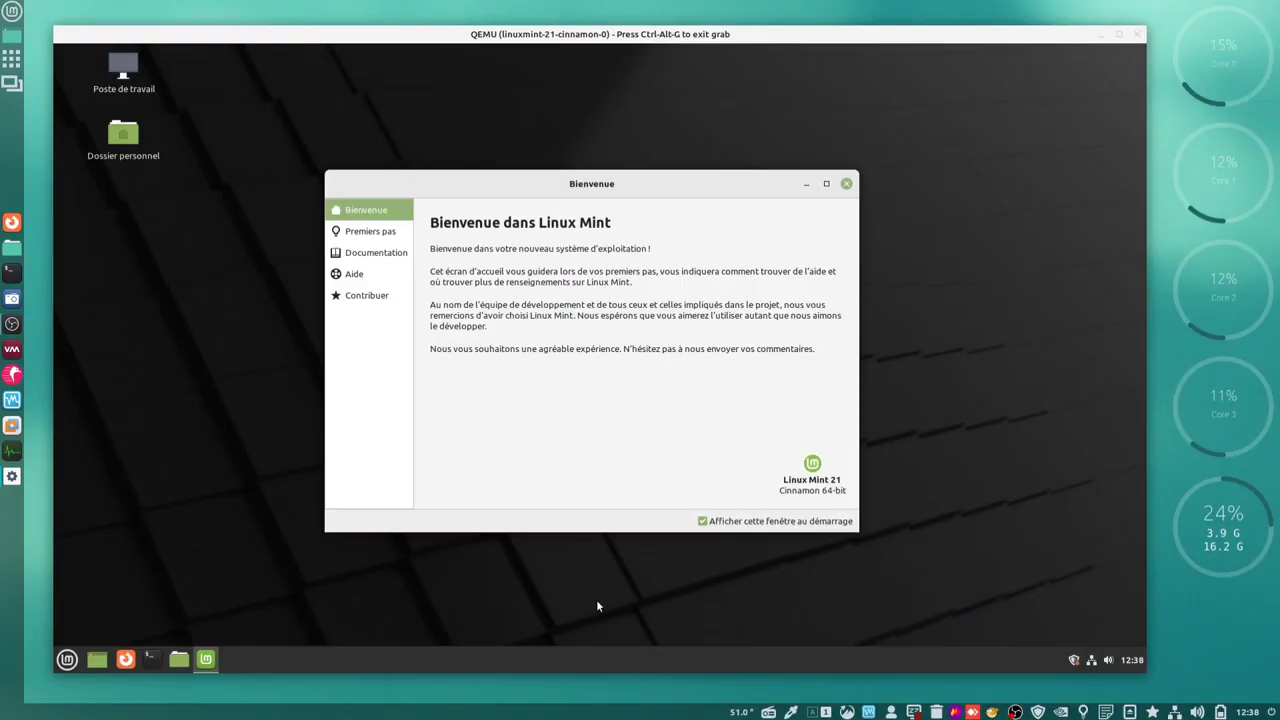
- Close the welcome window and set the desktop wallpaper to the dark tiled 3840x2160 Linux Mint image by Sele with the slanted logo
{"action": "left_click", "coordinate": [846, 185]}
{"action": "left_click_drag", "start_coordinate": [378, 183], "coordinate": [737, 447]}
{"action": "right_click", "coordinate": [683, 484]}
{"action": "left_click", "coordinate": [733, 374]}
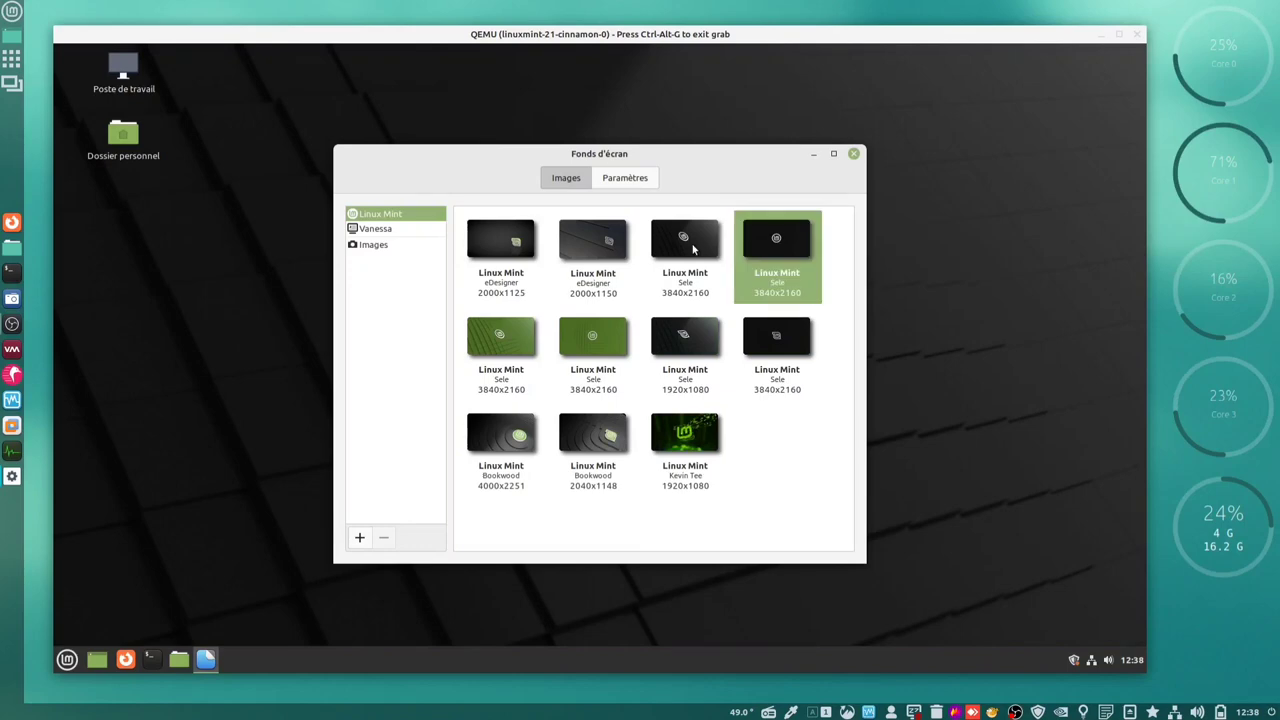
{"action": "left_click", "coordinate": [693, 249]}
{"action": "left_click", "coordinate": [853, 156]}
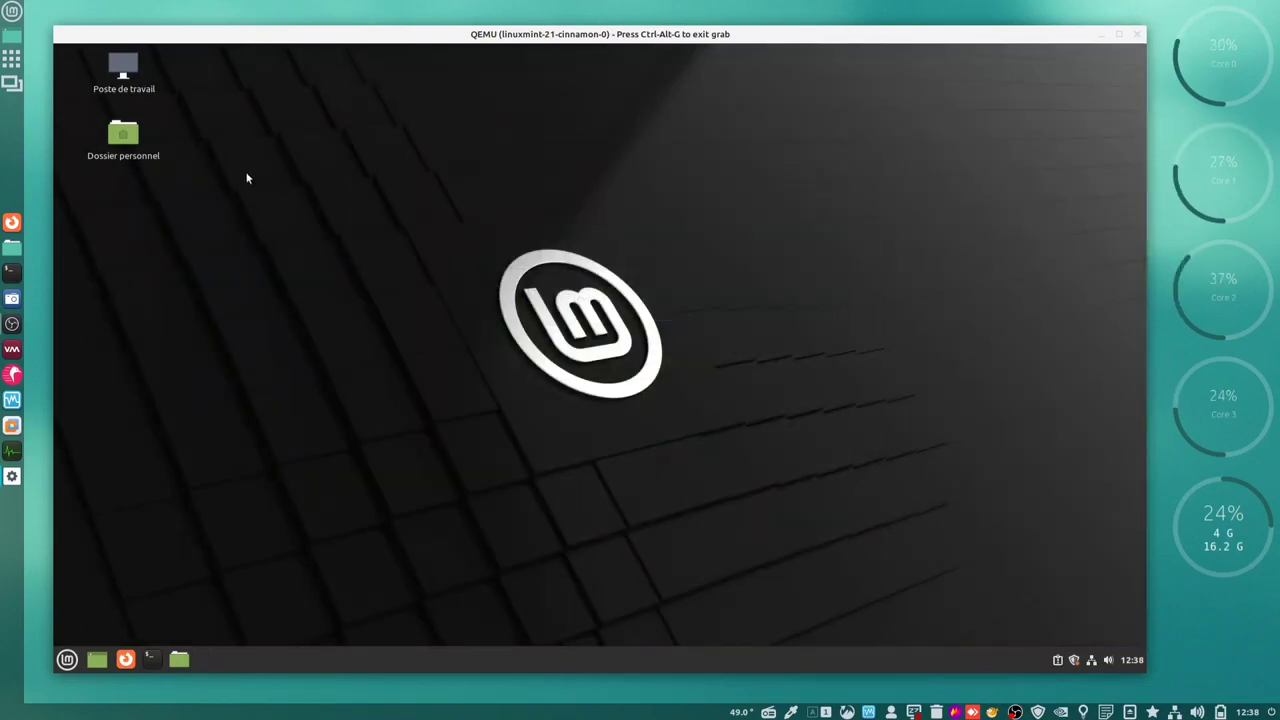
- In the system's desktop settings, turn off the Poste de travail, Dossier personnel and Lecteurs montés desktop icons
{"action": "left_click_drag", "start_coordinate": [187, 78], "coordinate": [124, 188]}
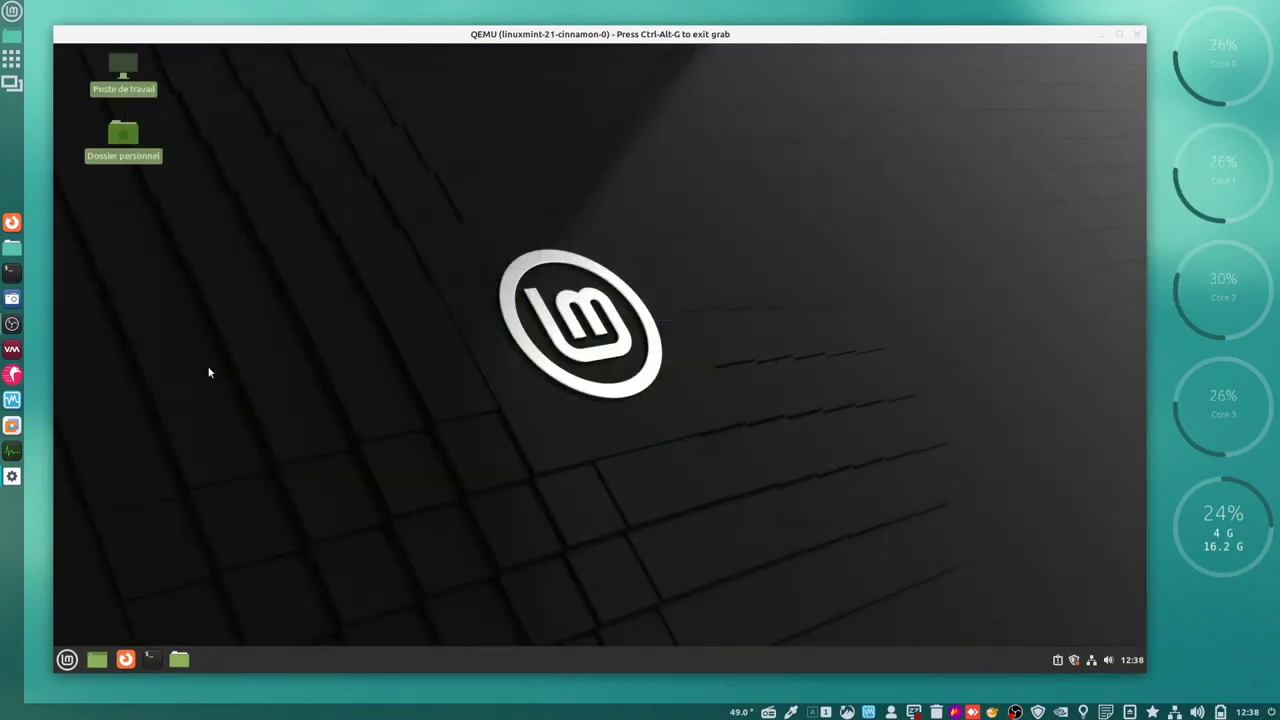
{"action": "left_click", "coordinate": [209, 369]}
{"action": "left_click", "coordinate": [68, 659]}
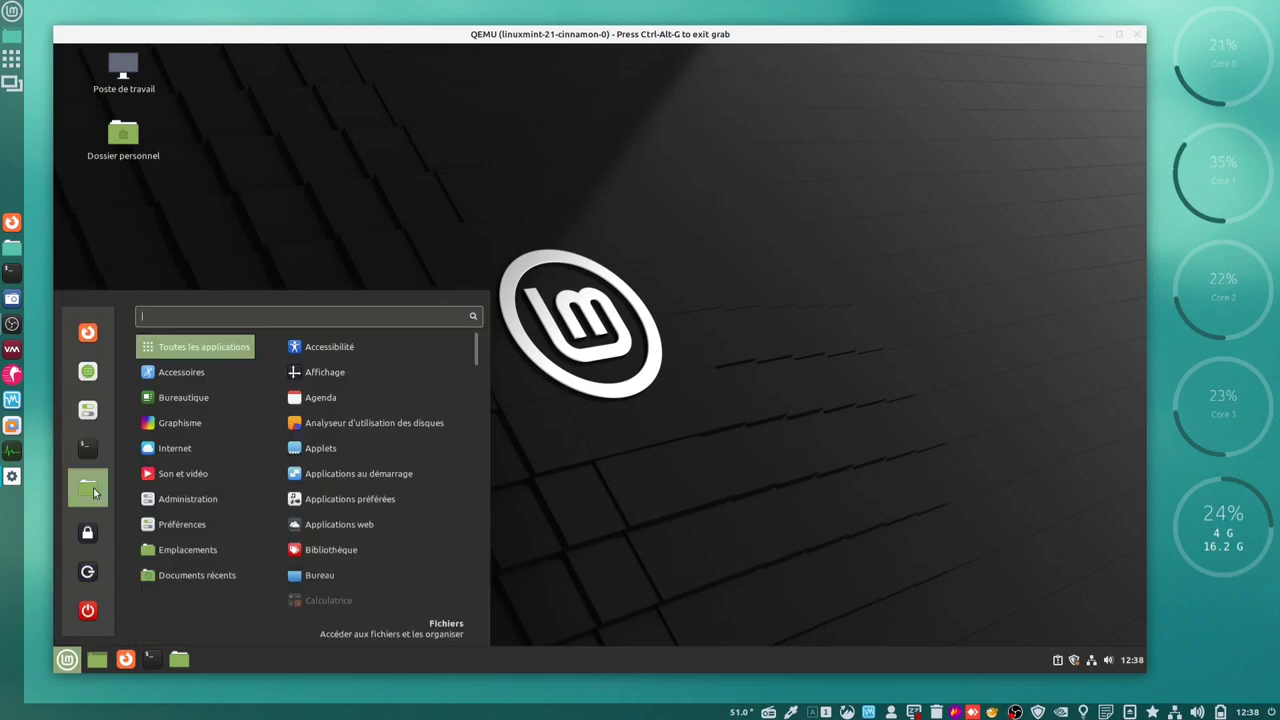
{"action": "left_click", "coordinate": [87, 413]}
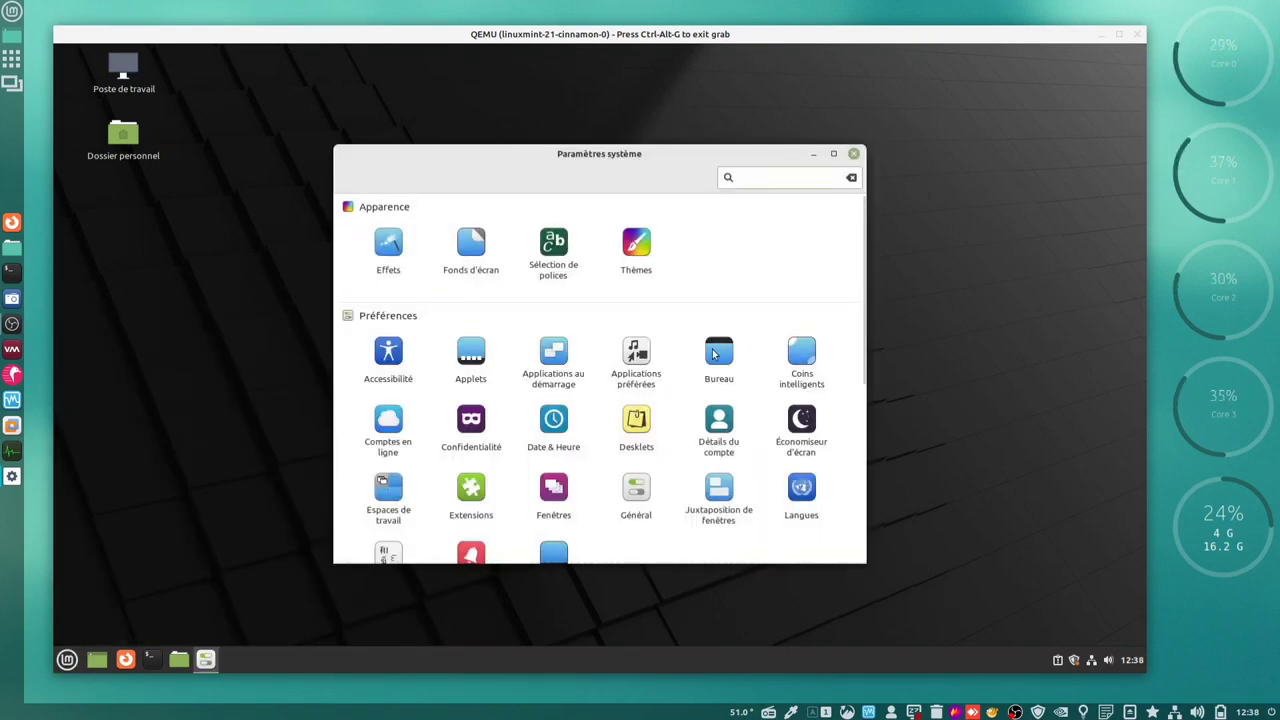
{"action": "left_click", "coordinate": [713, 349]}
{"action": "left_click", "coordinate": [768, 270]}
{"action": "left_click", "coordinate": [767, 297]}
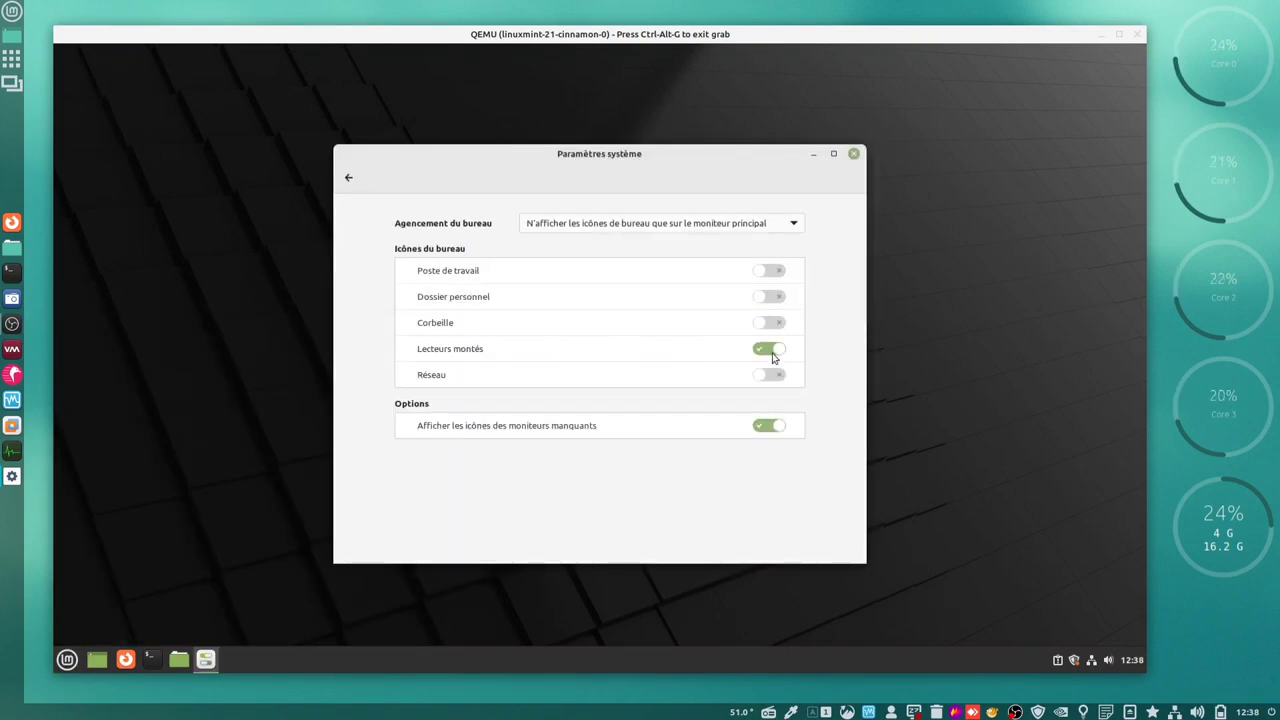
{"action": "left_click", "coordinate": [770, 349]}
{"action": "left_click", "coordinate": [854, 154]}
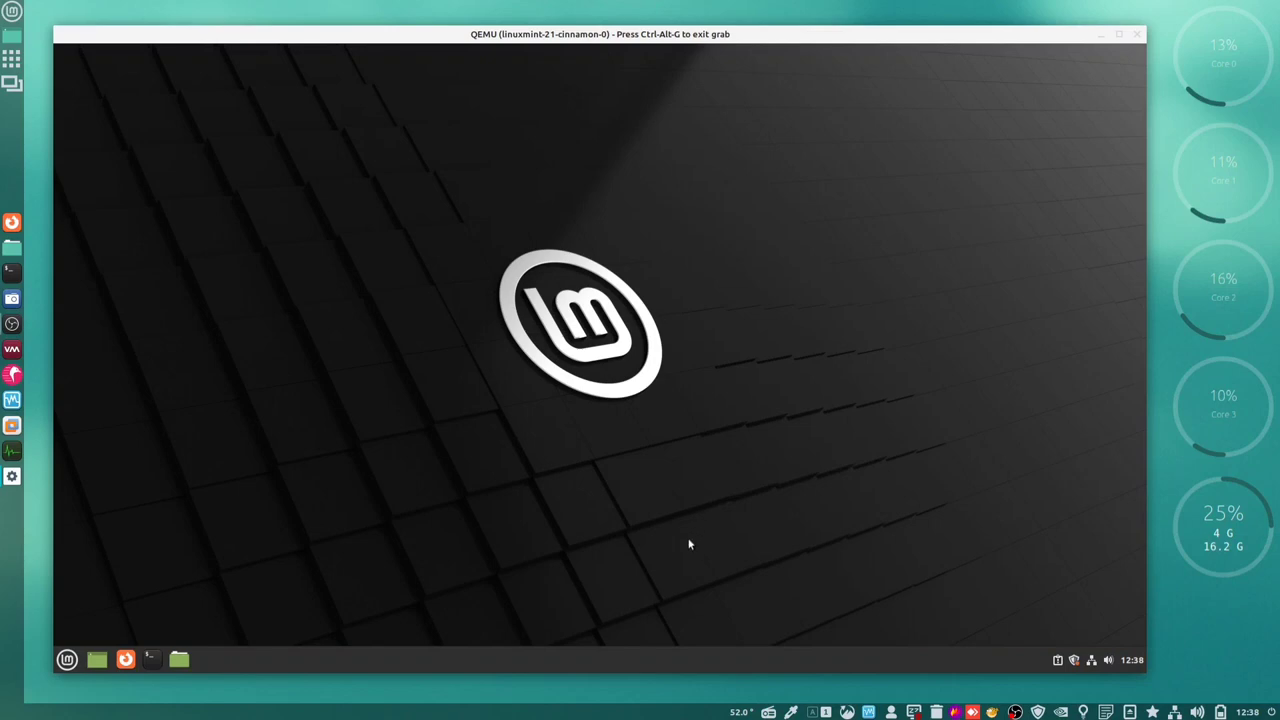
- Move the existing panel from the lower edge of the desktop to the upper edge
{"action": "right_click", "coordinate": [647, 656]}
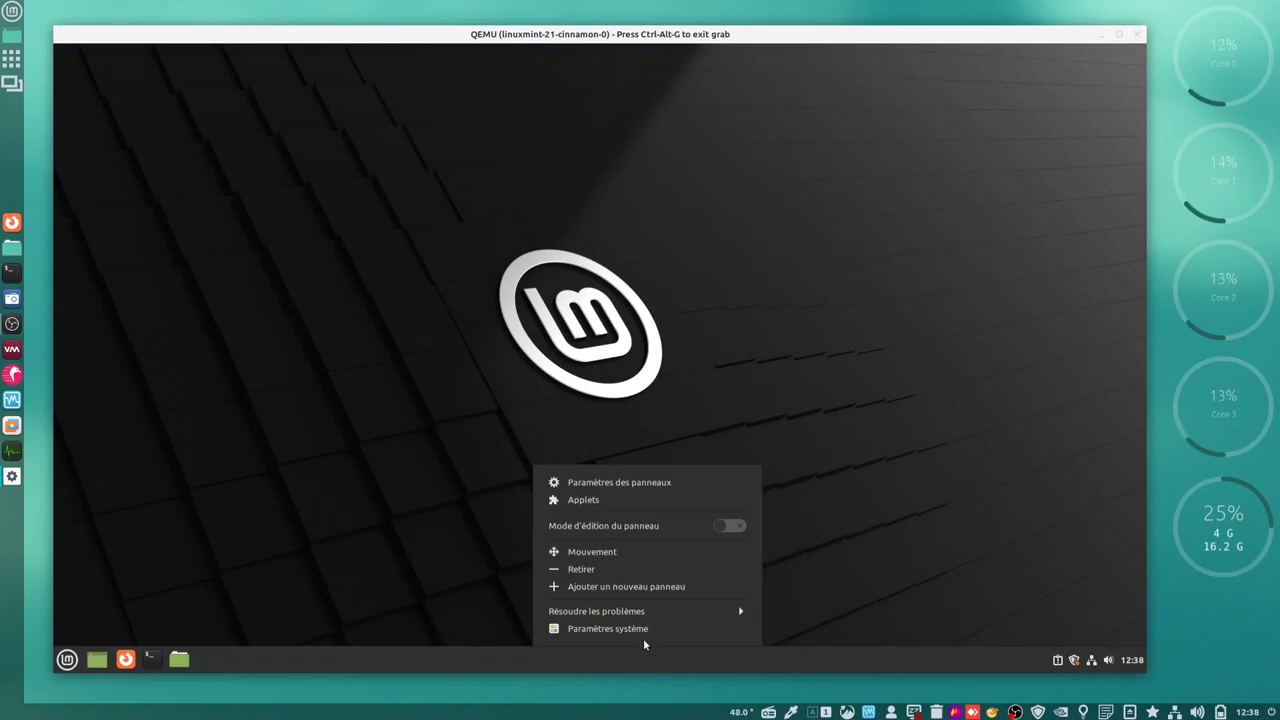
{"action": "left_click", "coordinate": [610, 551]}
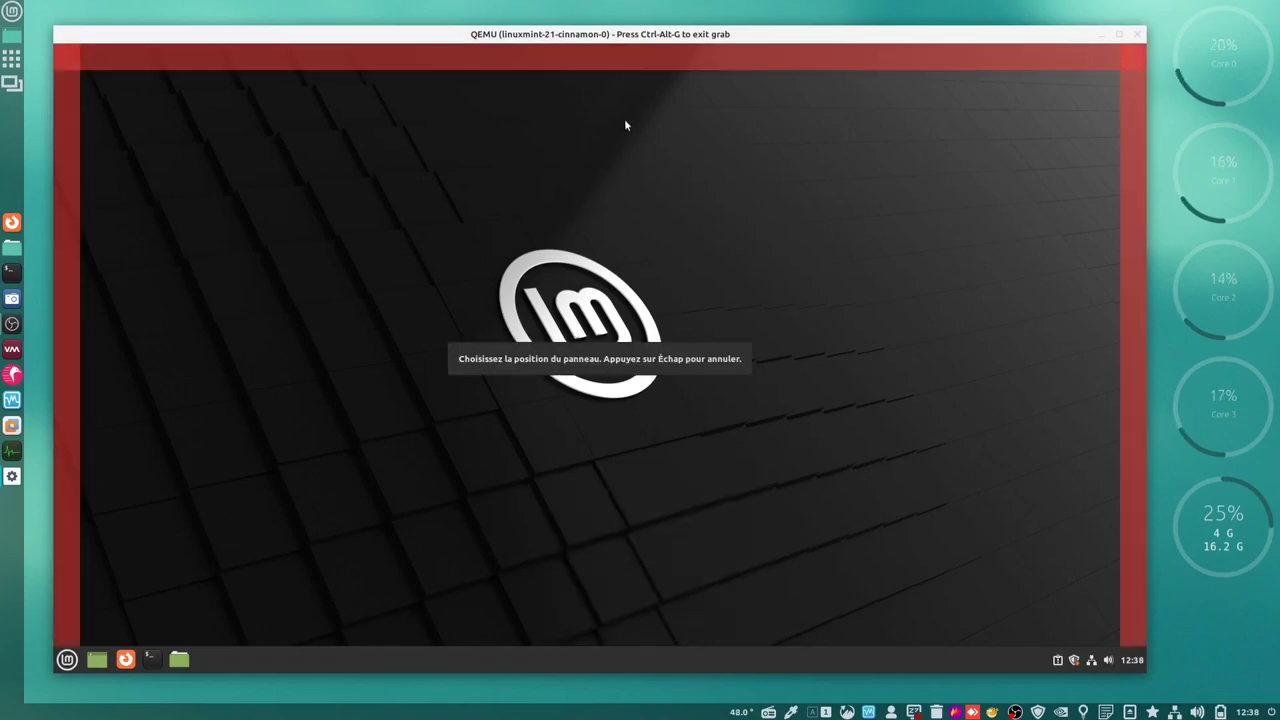
{"action": "left_click", "coordinate": [631, 56]}
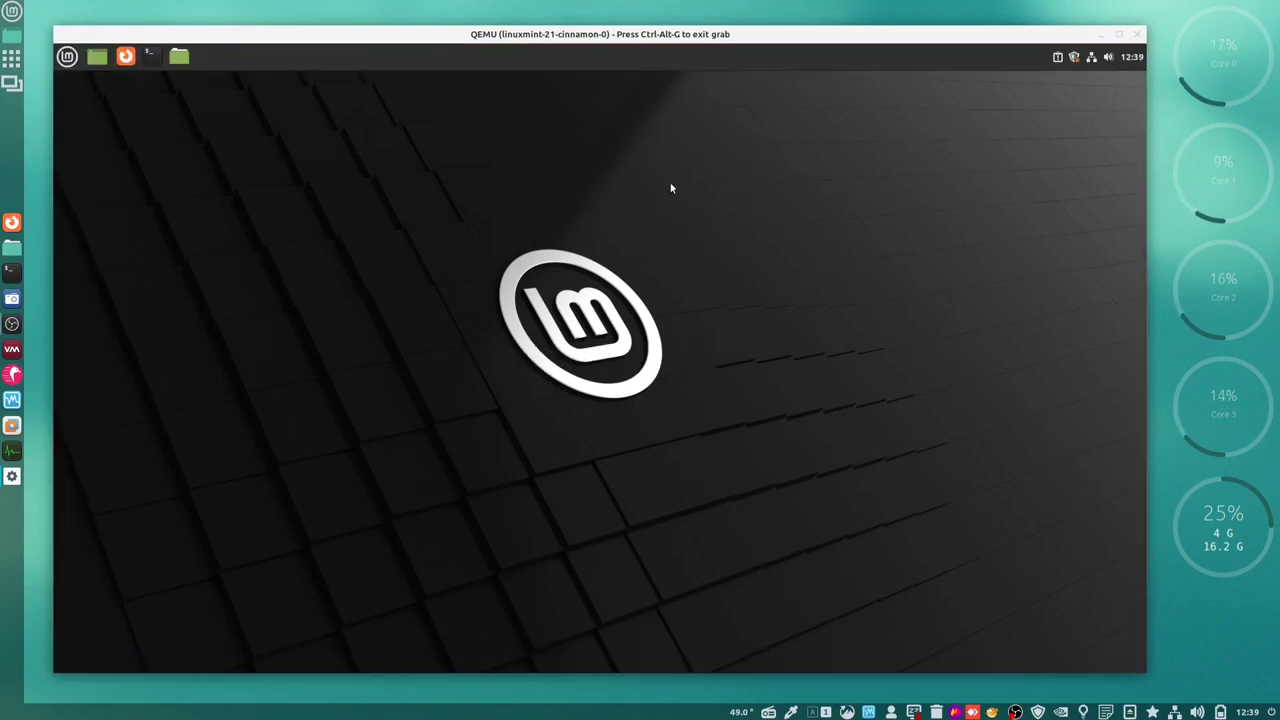
- Add a new empty panel along the lower edge of the desktop
{"action": "right_click", "coordinate": [675, 64]}
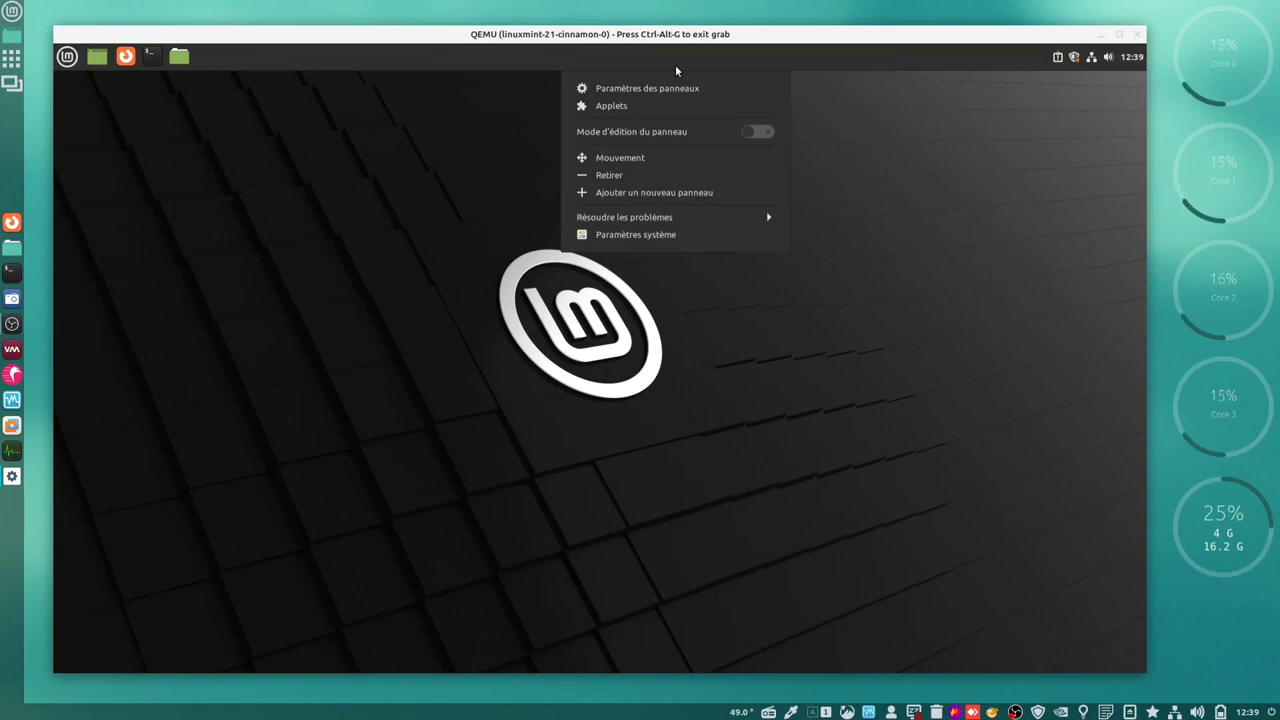
{"action": "left_click", "coordinate": [648, 192]}
{"action": "left_click", "coordinate": [537, 655]}
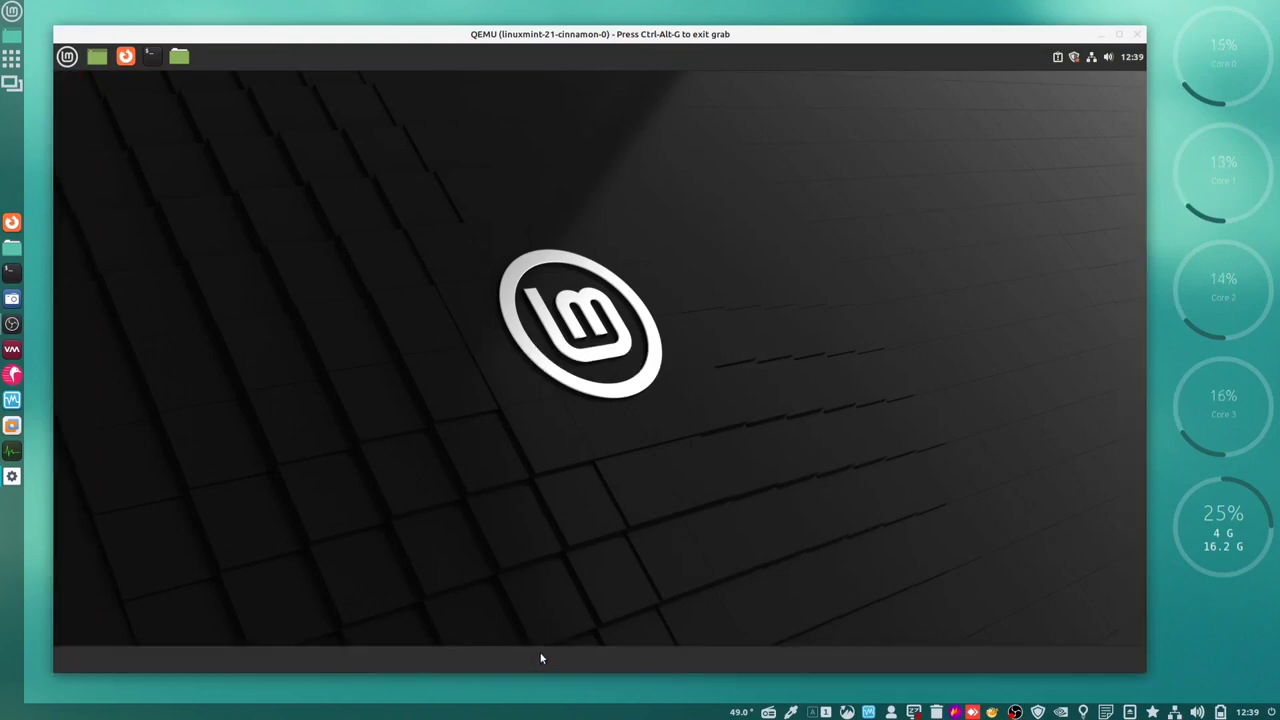
- Use panel edit mode to move the show-desktop applet and the window list with its launchers into the lower panel's central zone
{"action": "right_click", "coordinate": [540, 658]}
{"action": "left_click", "coordinate": [621, 525]}
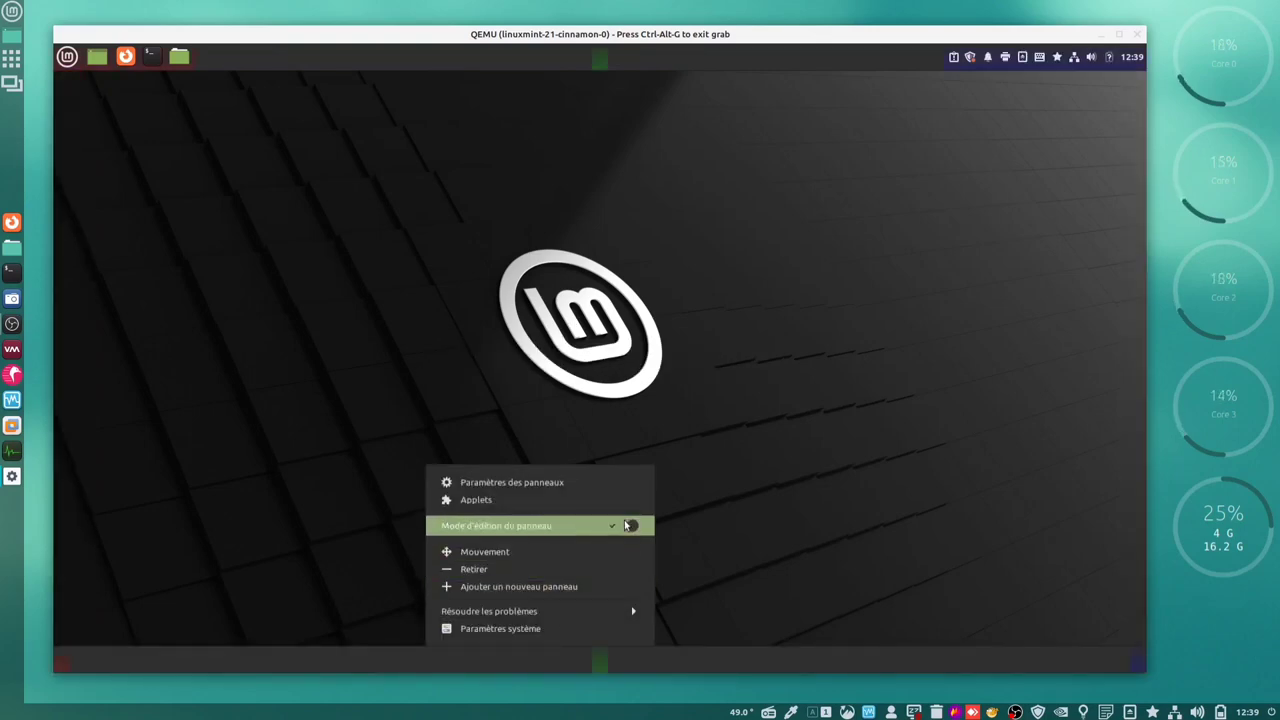
{"action": "left_click", "coordinate": [350, 190]}
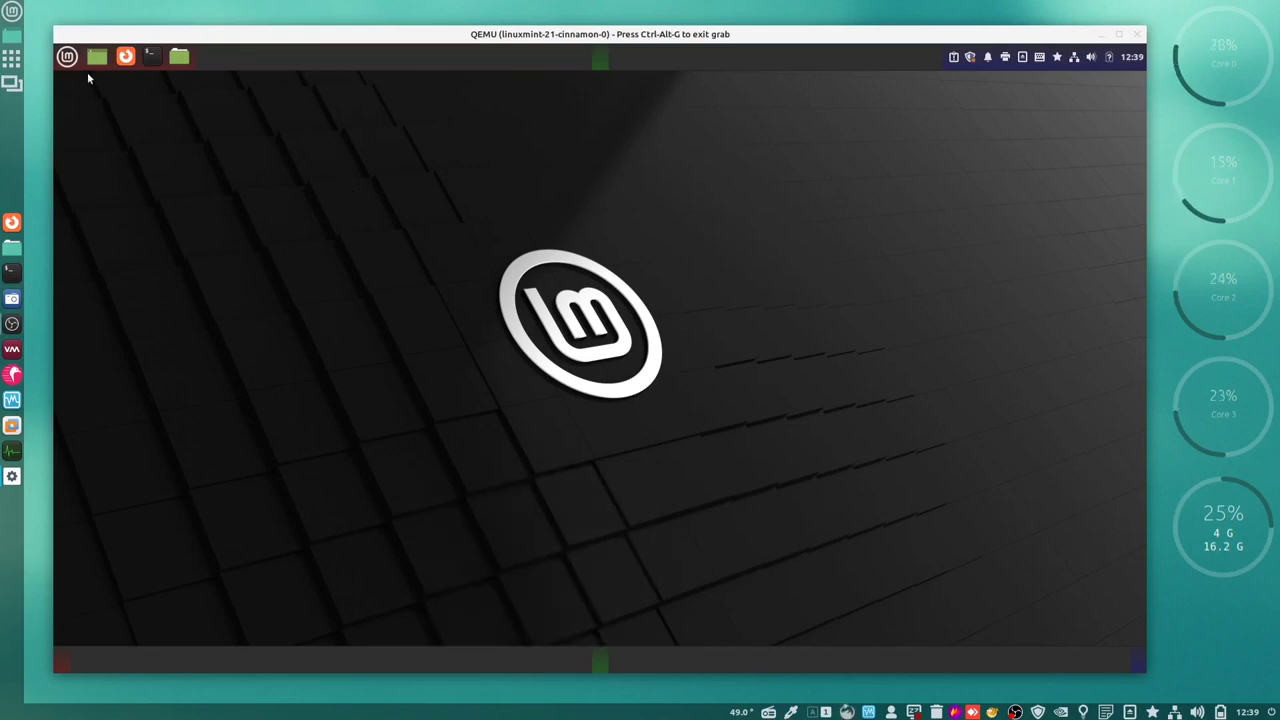
{"action": "left_click_drag", "start_coordinate": [100, 57], "coordinate": [600, 660]}
{"action": "left_click_drag", "start_coordinate": [153, 60], "coordinate": [609, 664]}
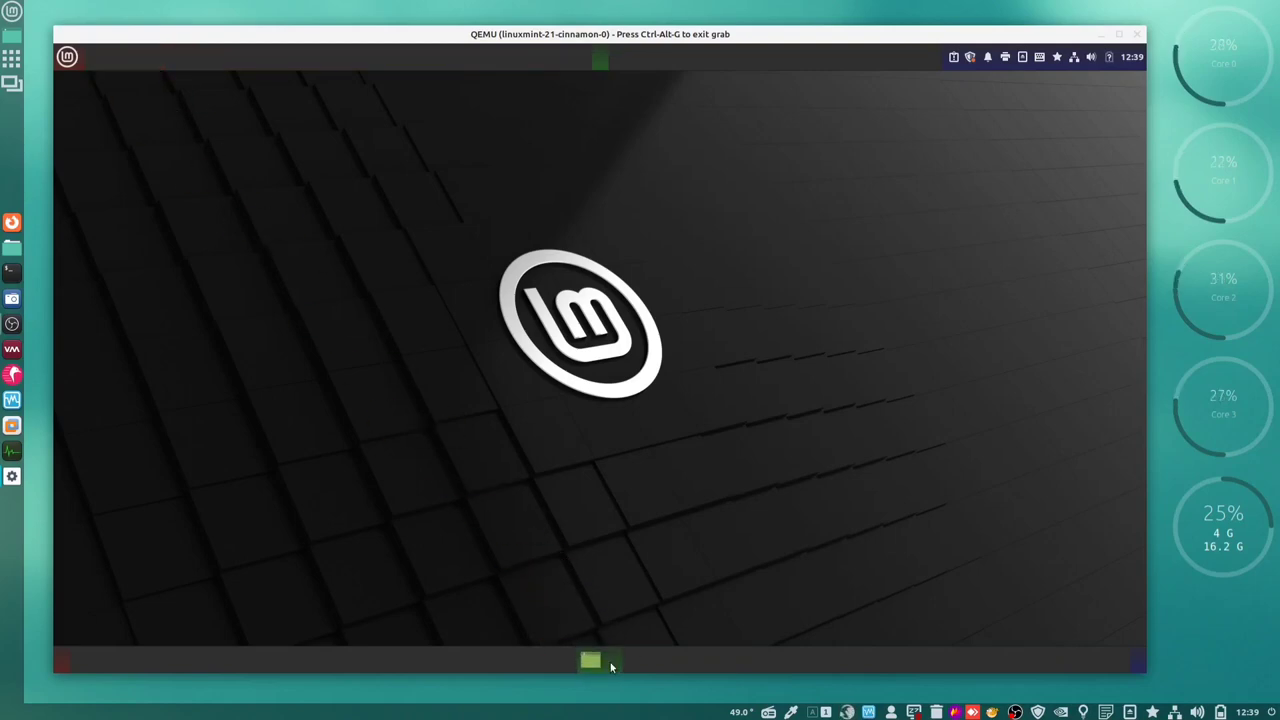
{"action": "right_click", "coordinate": [509, 661]}
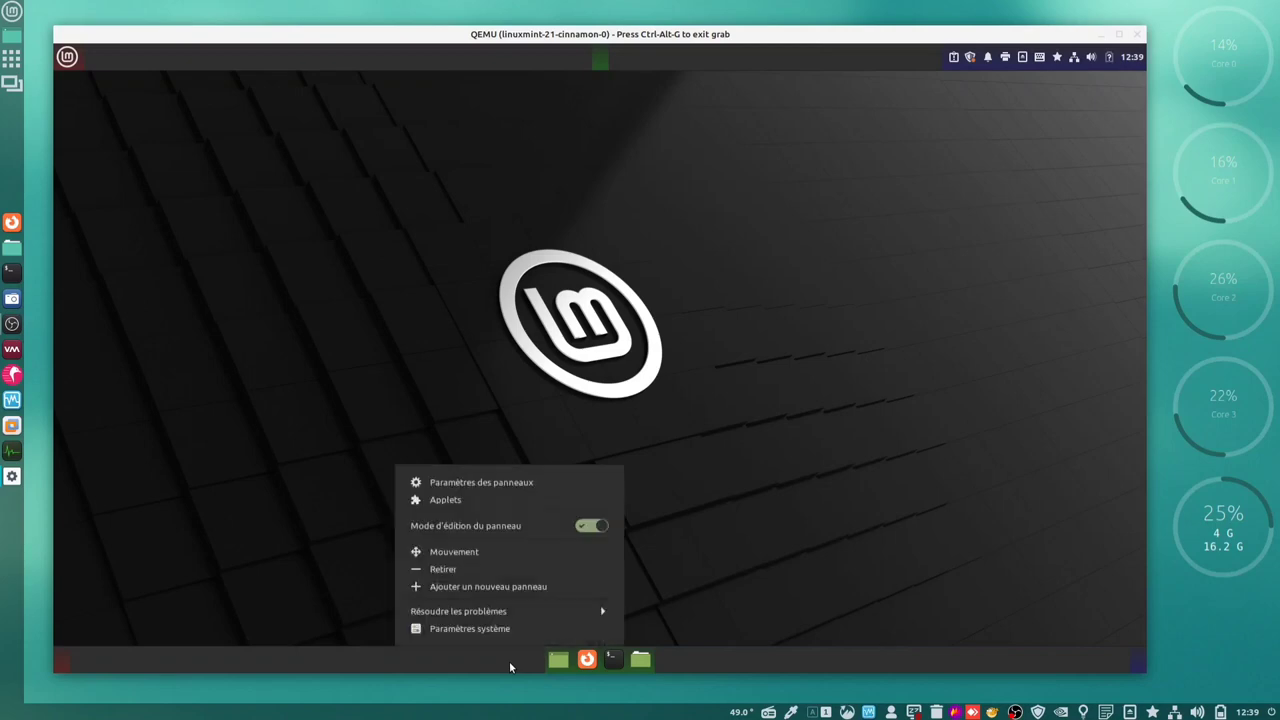
{"action": "left_click", "coordinate": [591, 525]}
{"action": "left_click", "coordinate": [433, 357]}
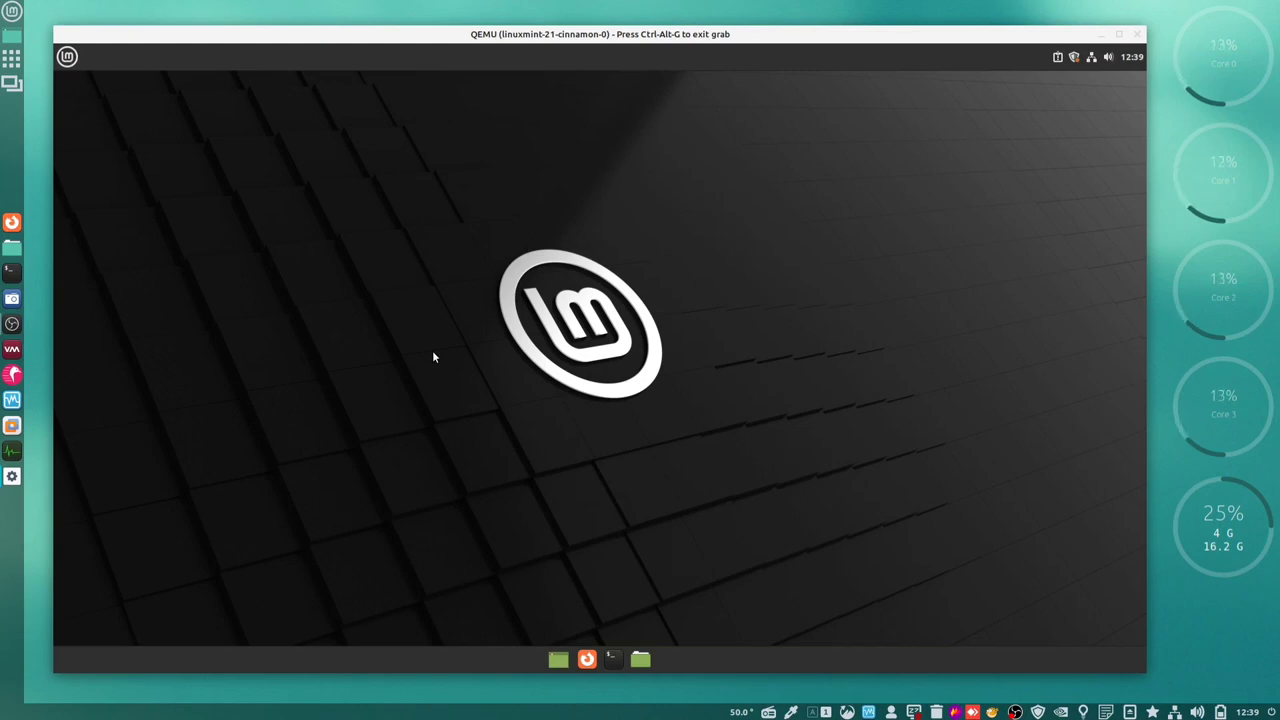
- In the lower panel's settings, set the left zone's colour icons to 48px and its symbolic icons to 48 pixels
{"action": "right_click", "coordinate": [474, 657]}
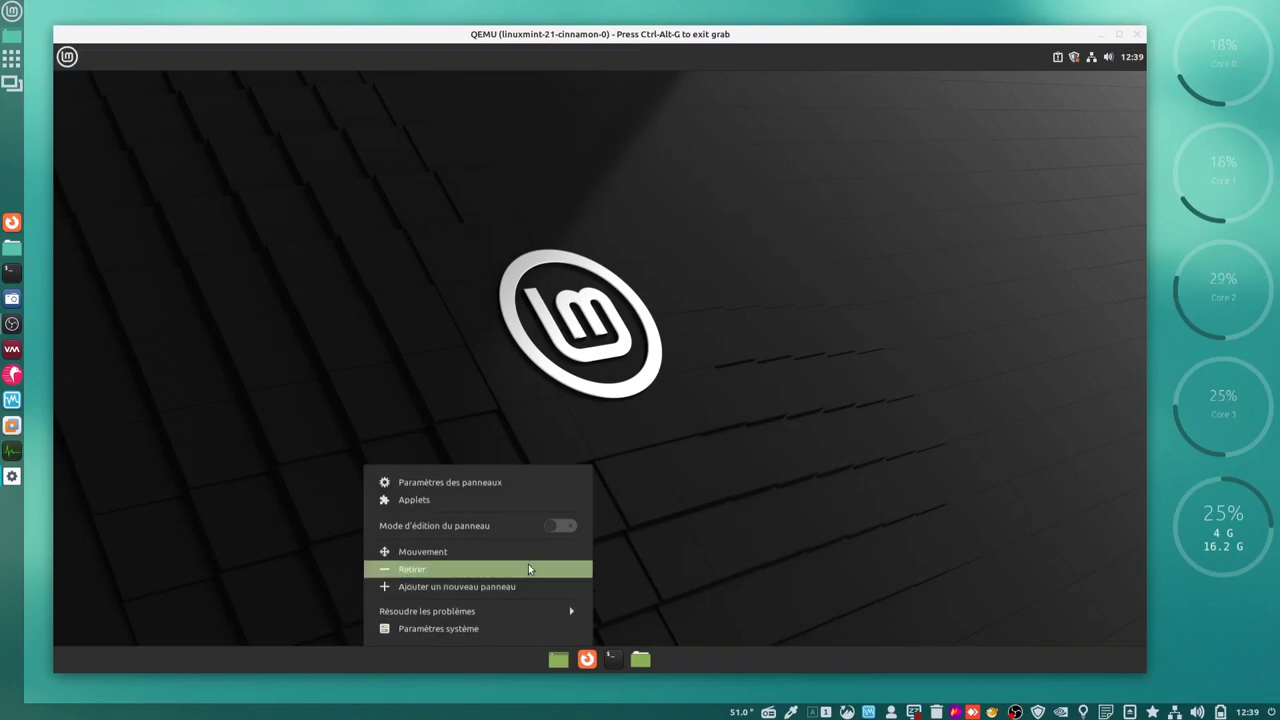
{"action": "left_click", "coordinate": [530, 482]}
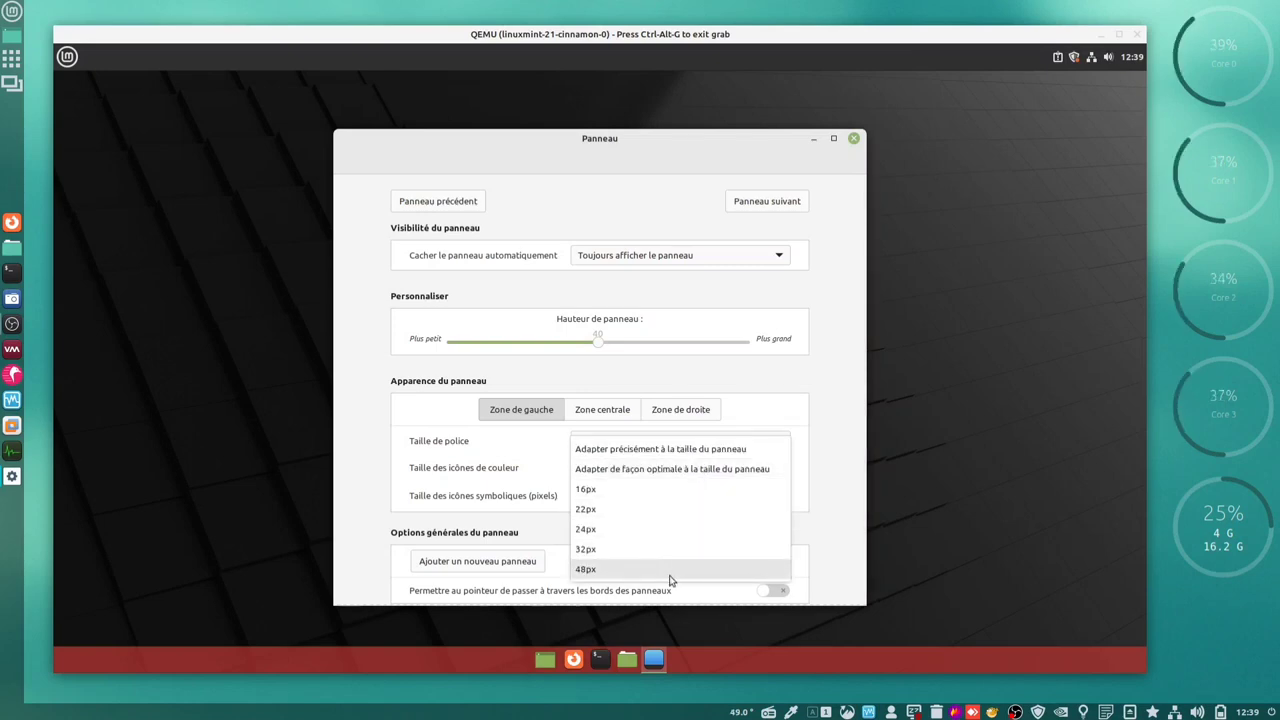
{"action": "left_click", "coordinate": [672, 569]}
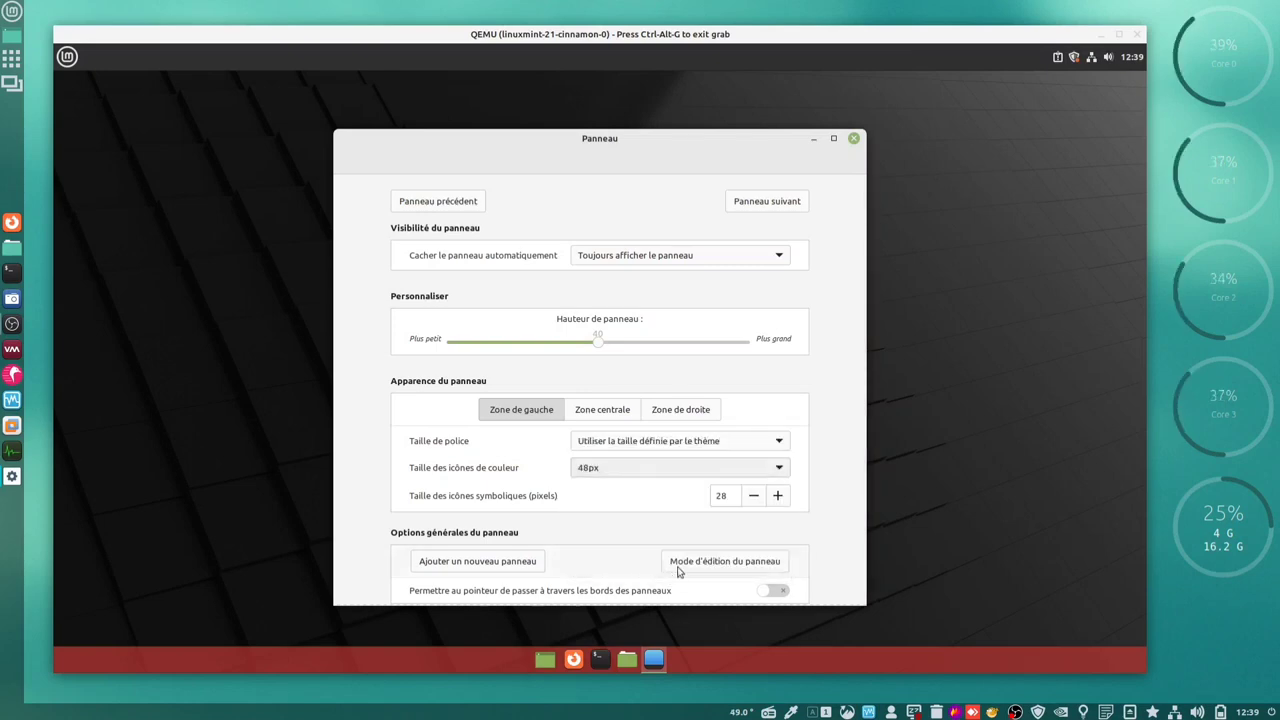
{"action": "left_click", "coordinate": [779, 497]}
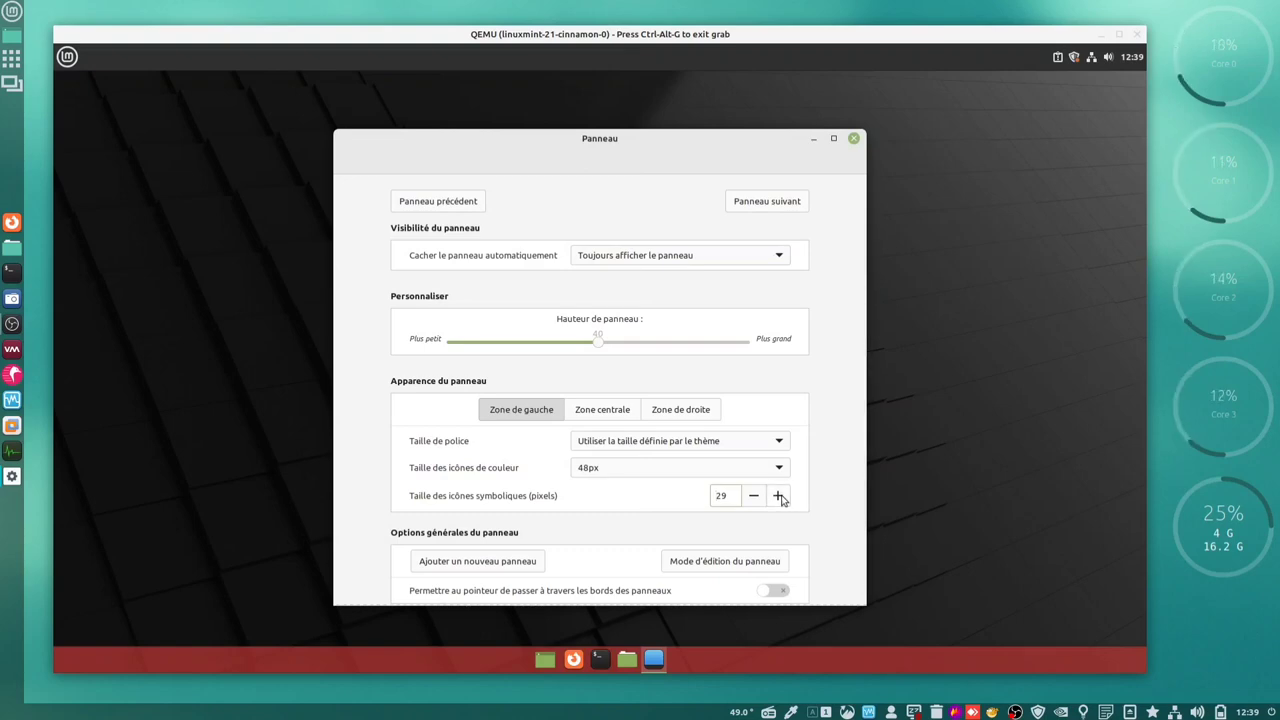
{"action": "scroll", "coordinate": [782, 500], "scroll_direction": "up", "scroll_amount": 7}
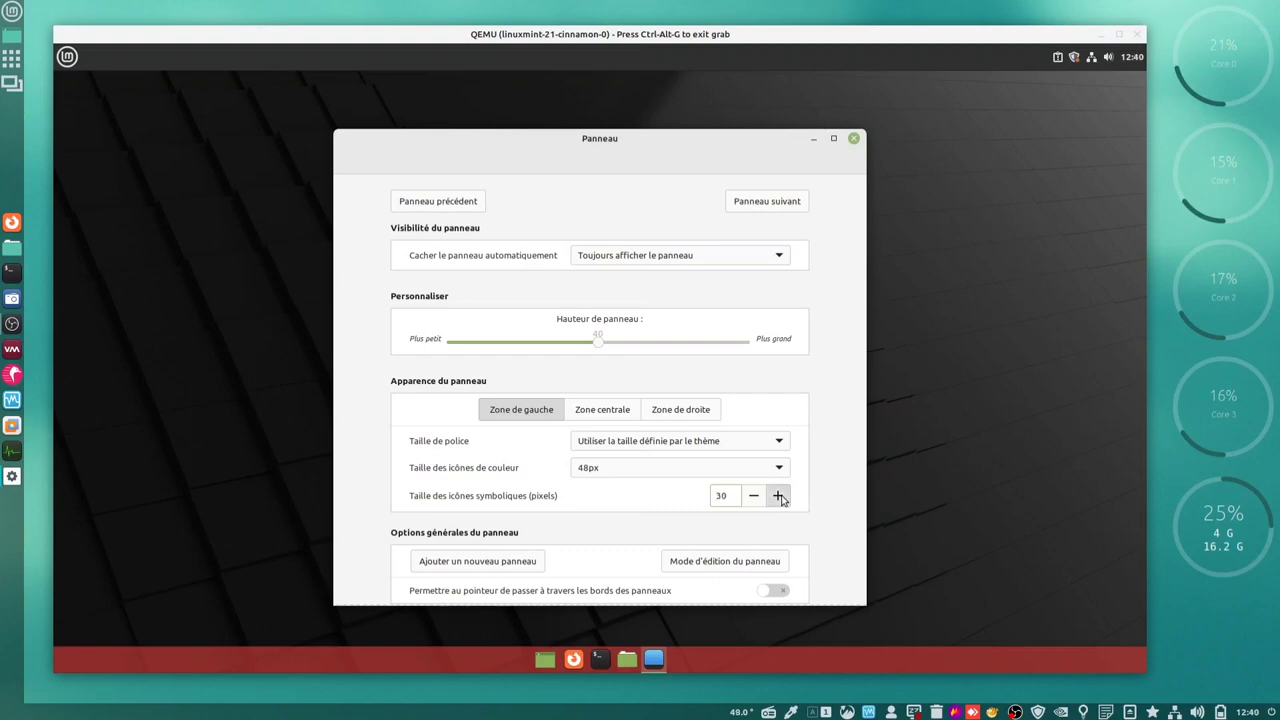
{"action": "scroll", "coordinate": [778, 497], "scroll_direction": "up", "scroll_amount": 12}
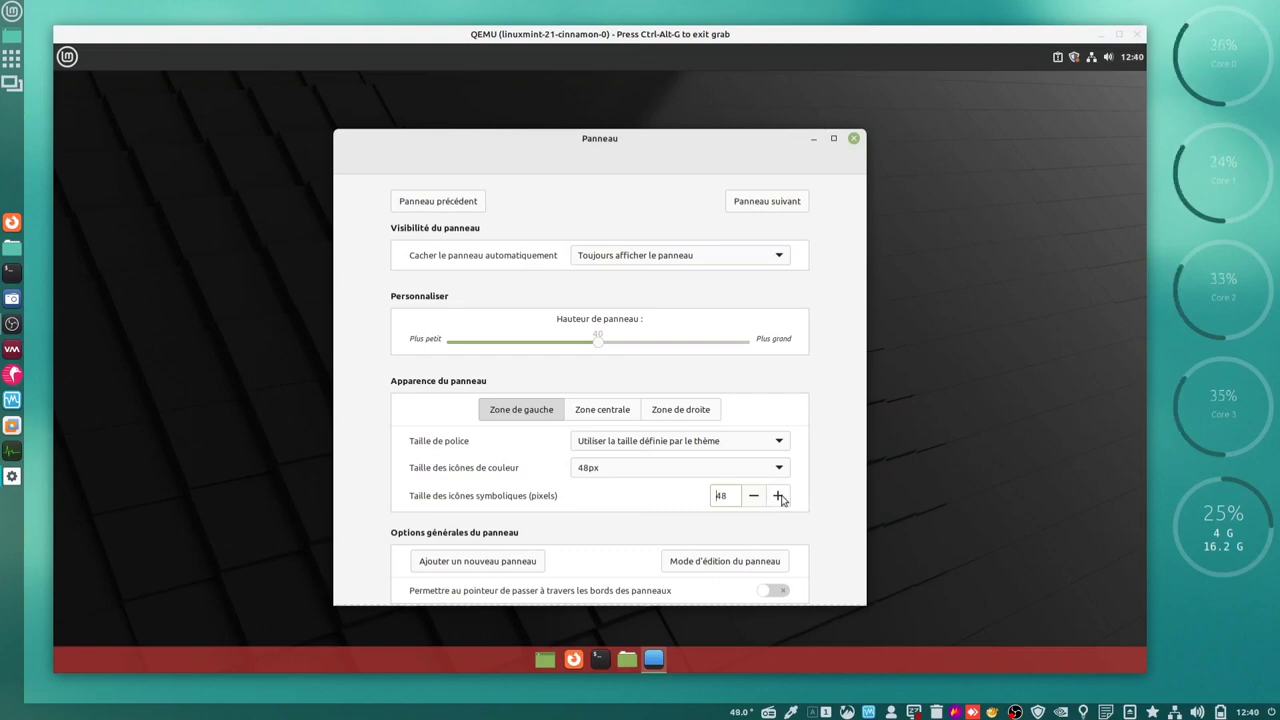
- Set the lower panel's central zone to 48px colour icons and 48-pixel symbolic icons
{"action": "left_click", "coordinate": [614, 410]}
{"action": "left_click", "coordinate": [671, 467]}
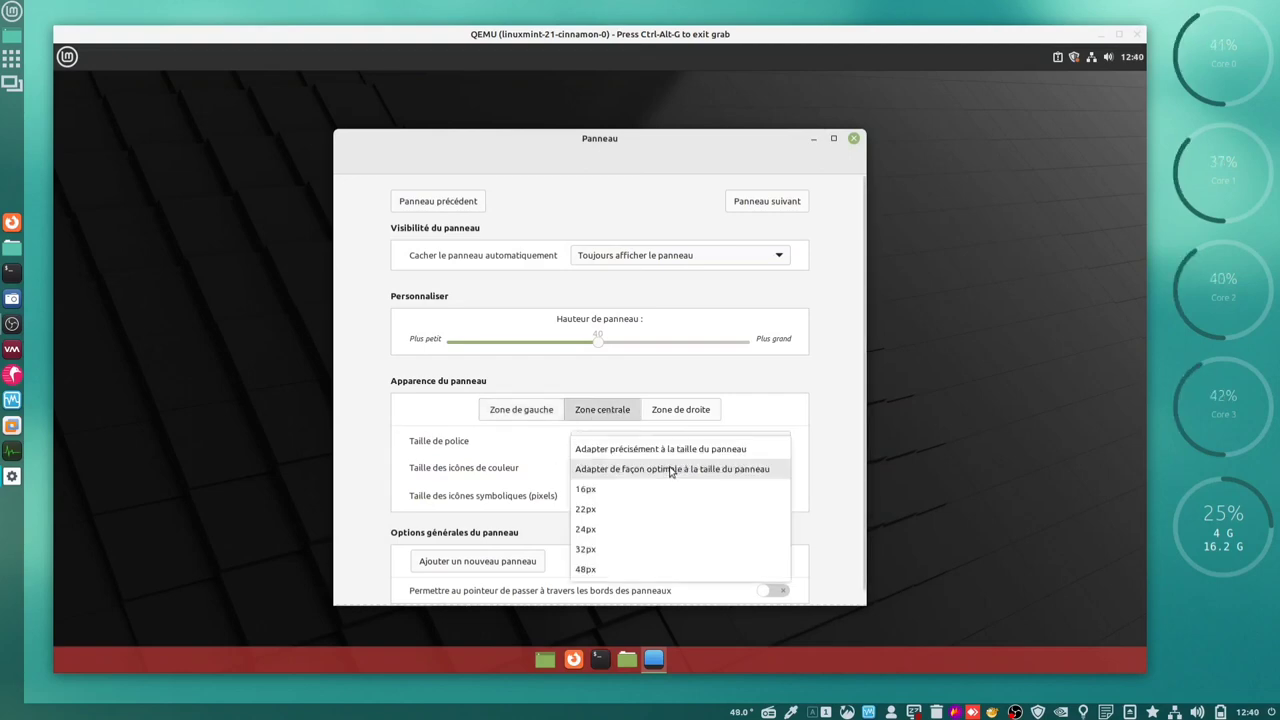
{"action": "left_click", "coordinate": [665, 571]}
{"action": "left_click", "coordinate": [778, 497]}
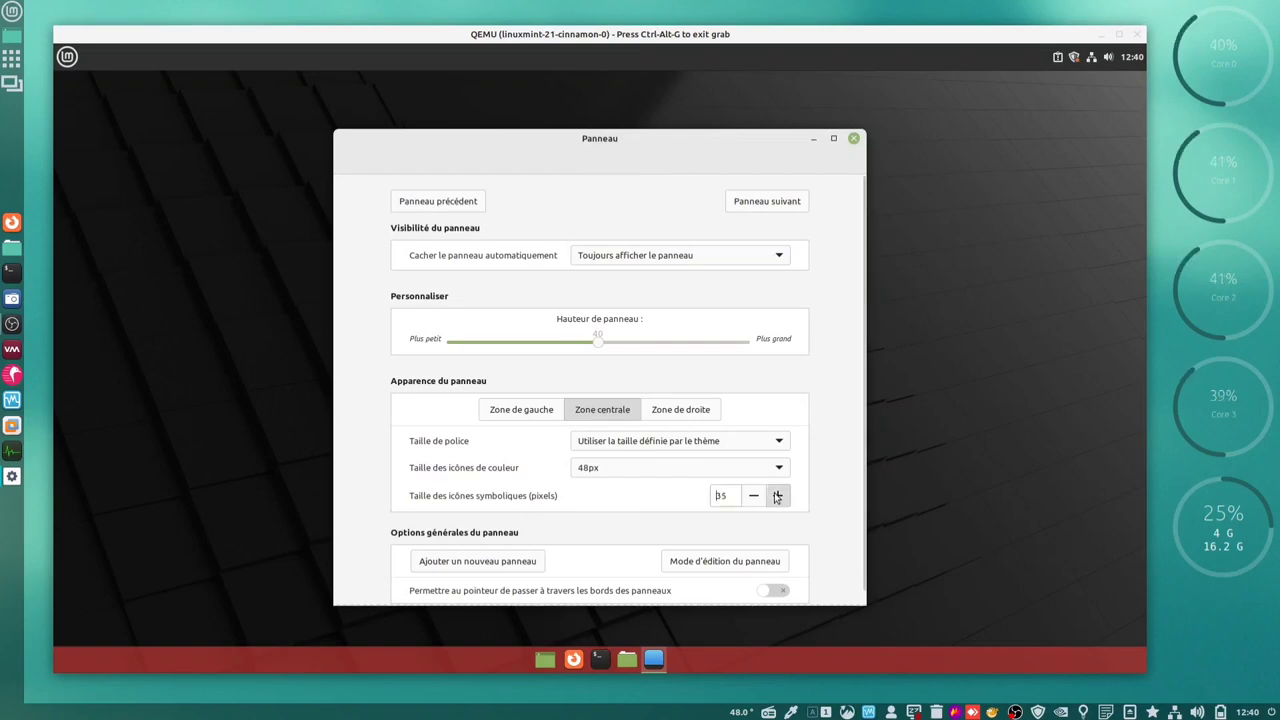
{"action": "scroll", "coordinate": [778, 497], "scroll_direction": "up", "scroll_amount": 13}
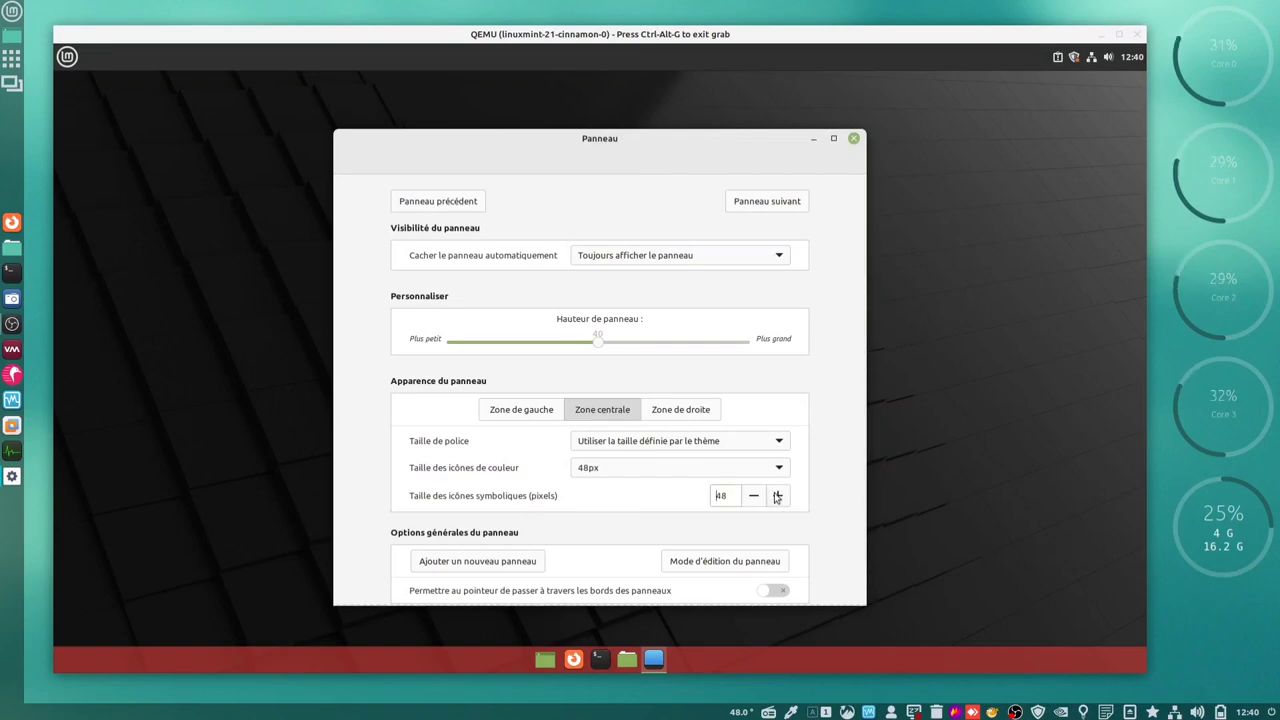
- Set the lower panel's right zone to 48px colour icons and 48-pixel symbolic icons
{"action": "left_click", "coordinate": [679, 410]}
{"action": "left_click", "coordinate": [702, 468]}
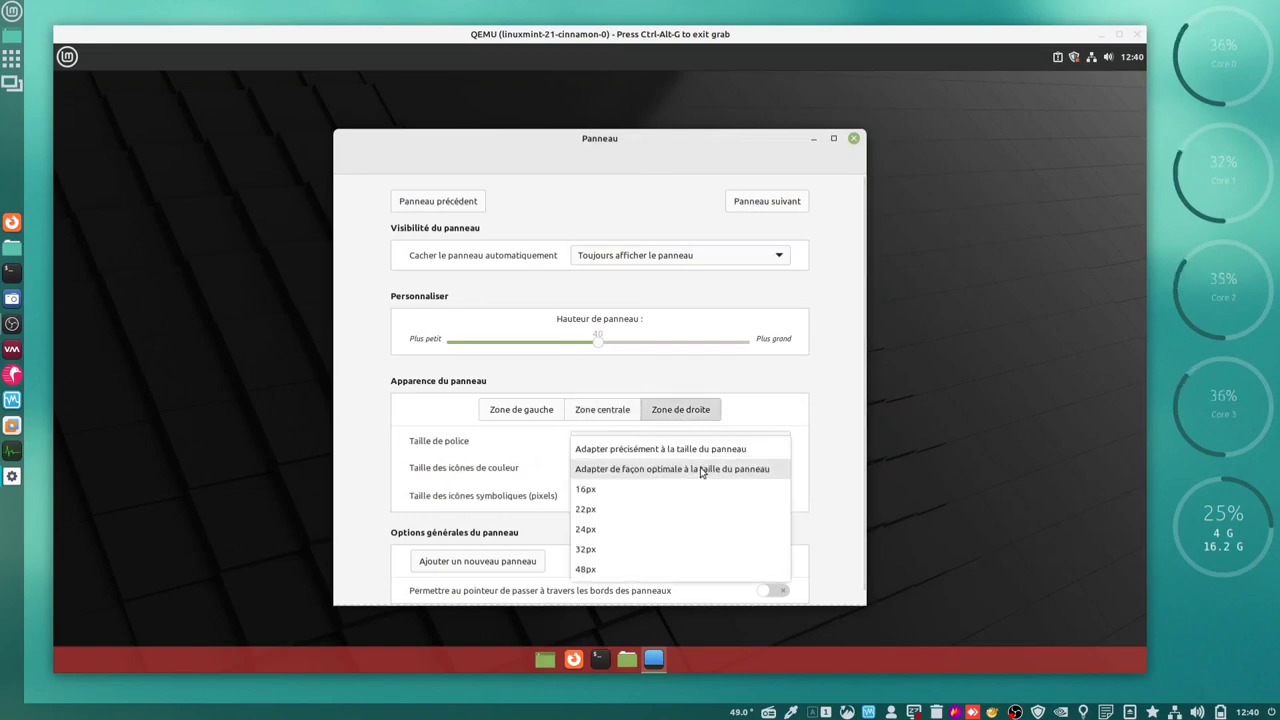
{"action": "left_click", "coordinate": [686, 569]}
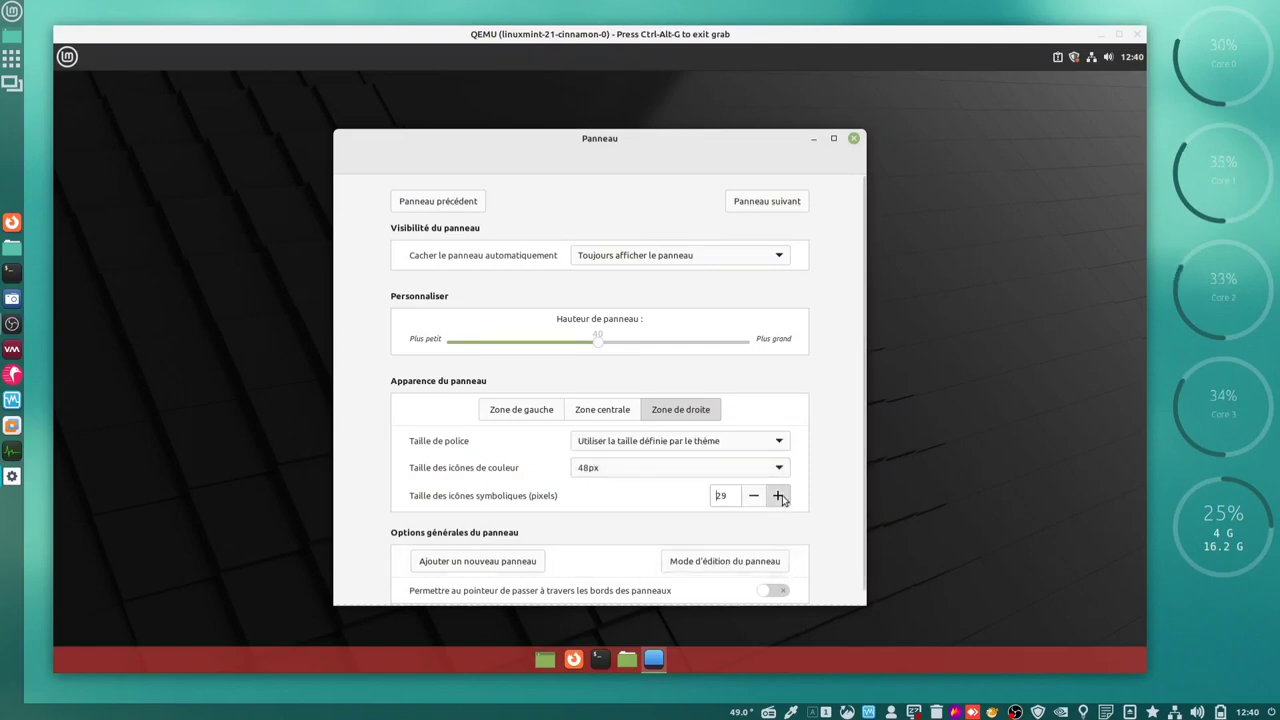
{"action": "scroll", "coordinate": [781, 499], "scroll_direction": "up", "scroll_amount": 7}
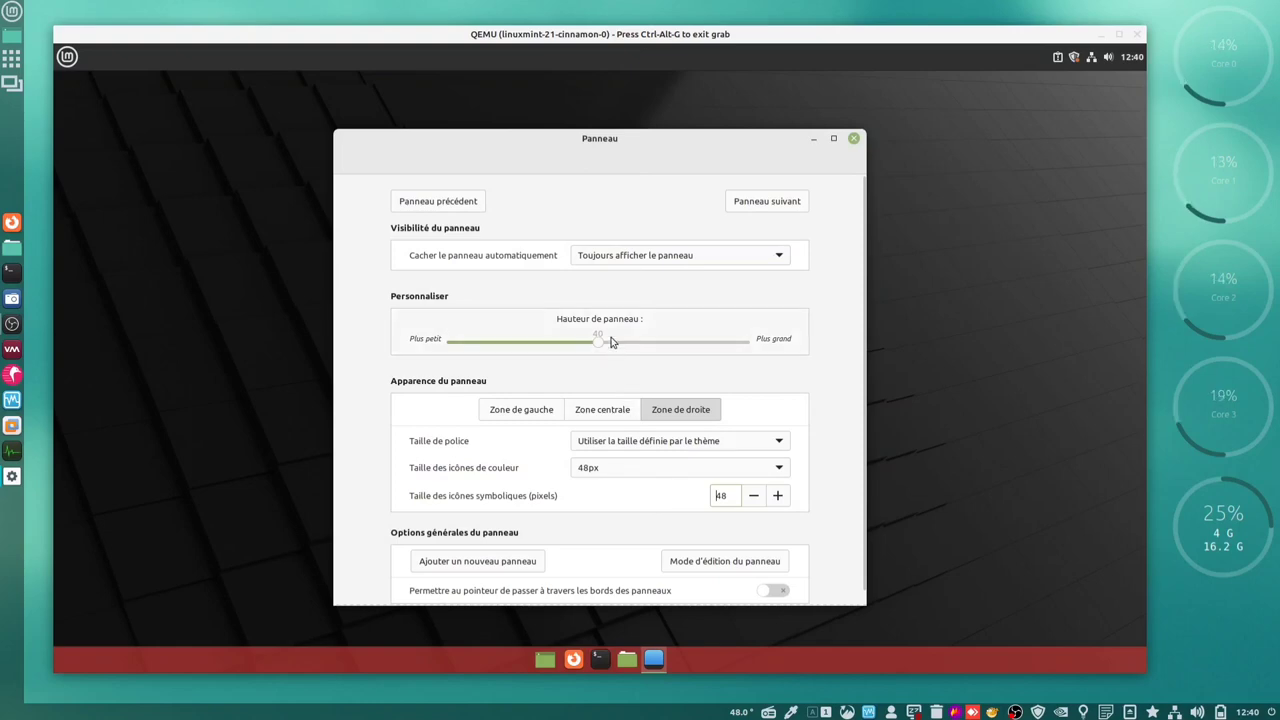
- Increase the lower panel's height to 52 and close its settings
{"action": "scroll", "coordinate": [612, 342], "scroll_direction": "up", "scroll_amount": 2}
{"action": "scroll", "coordinate": [612, 342], "scroll_direction": "up", "scroll_amount": 2}
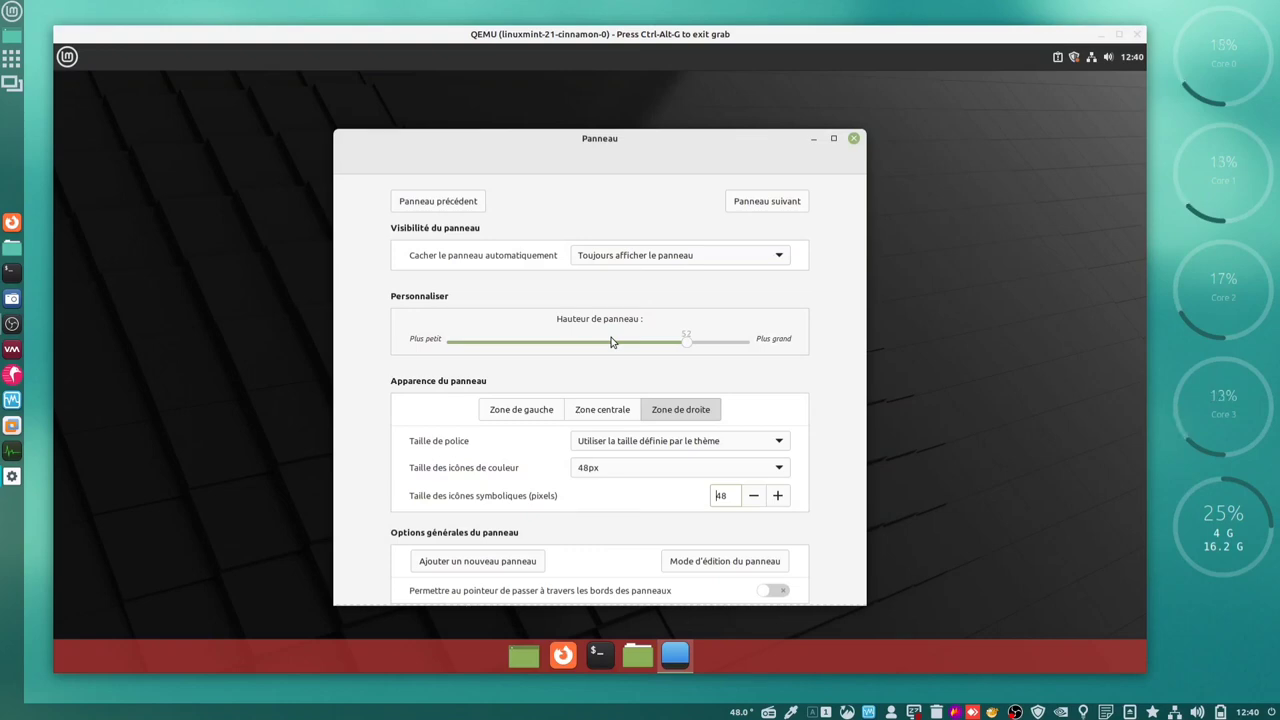
{"action": "left_click", "coordinate": [853, 138]}
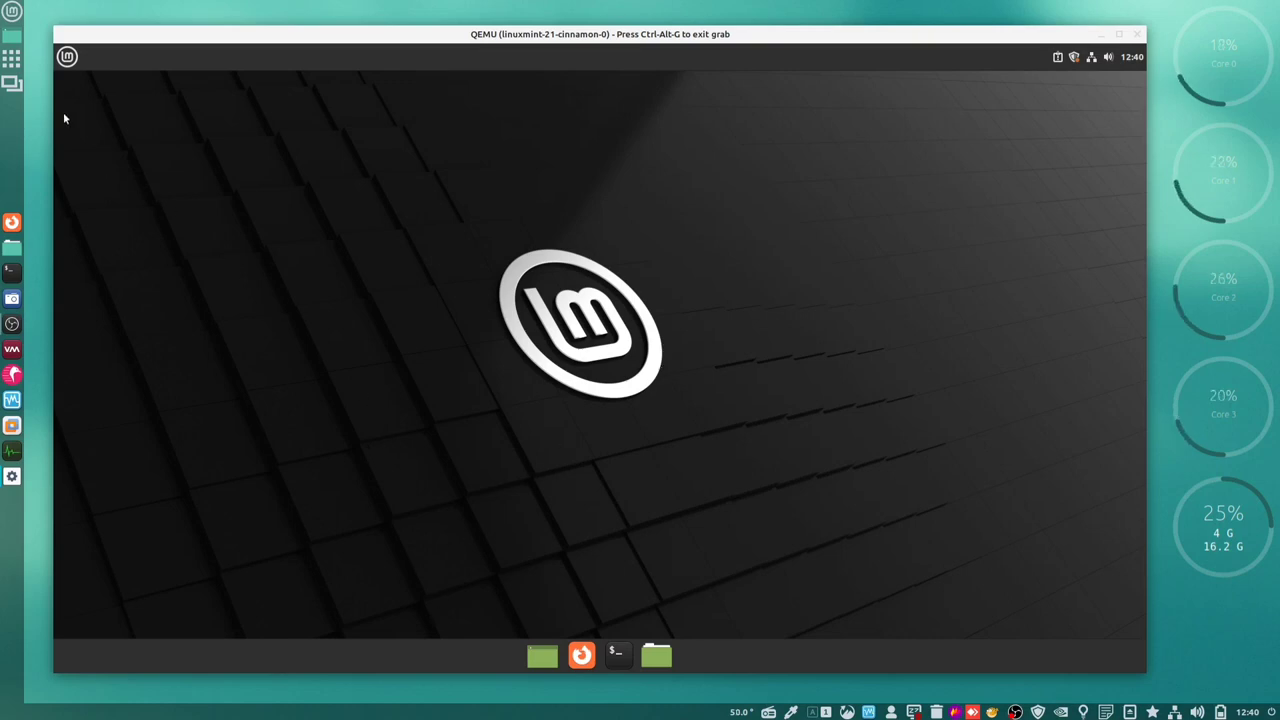
- Download the Tableaux de bords transparents extension from the Extensions section of the system settings
{"action": "left_click", "coordinate": [66, 57]}
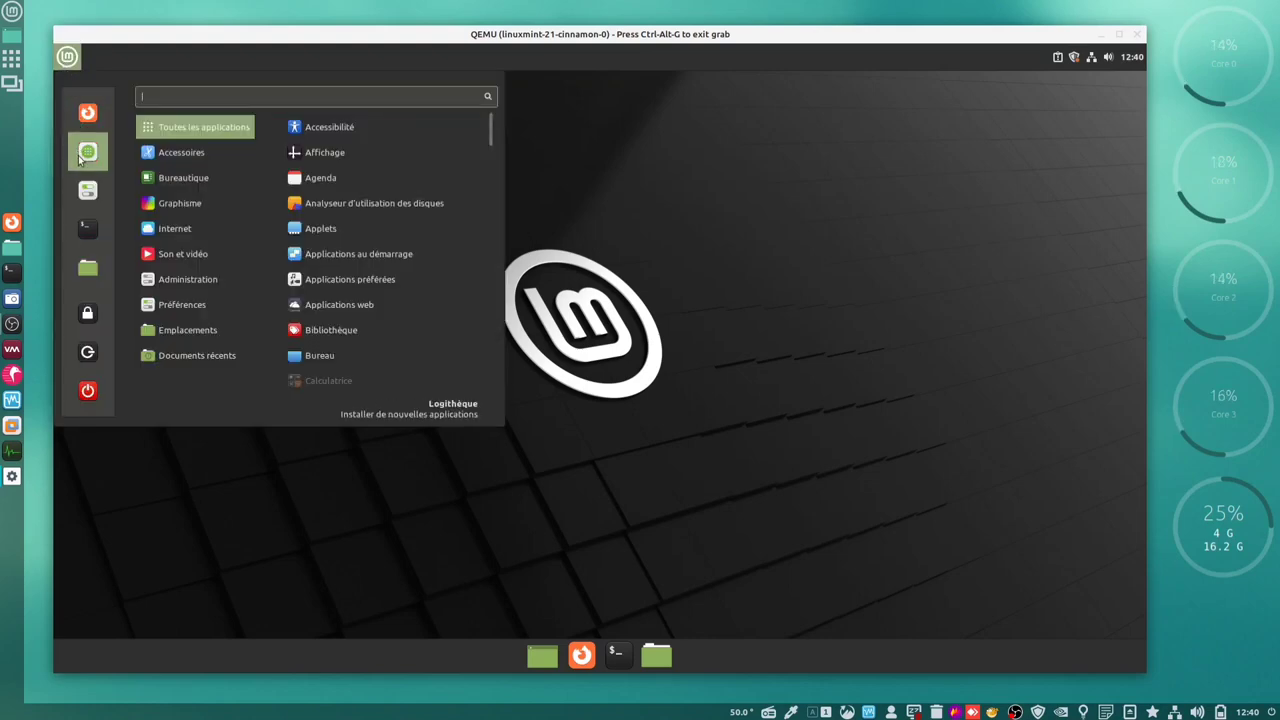
{"action": "left_click", "coordinate": [86, 192]}
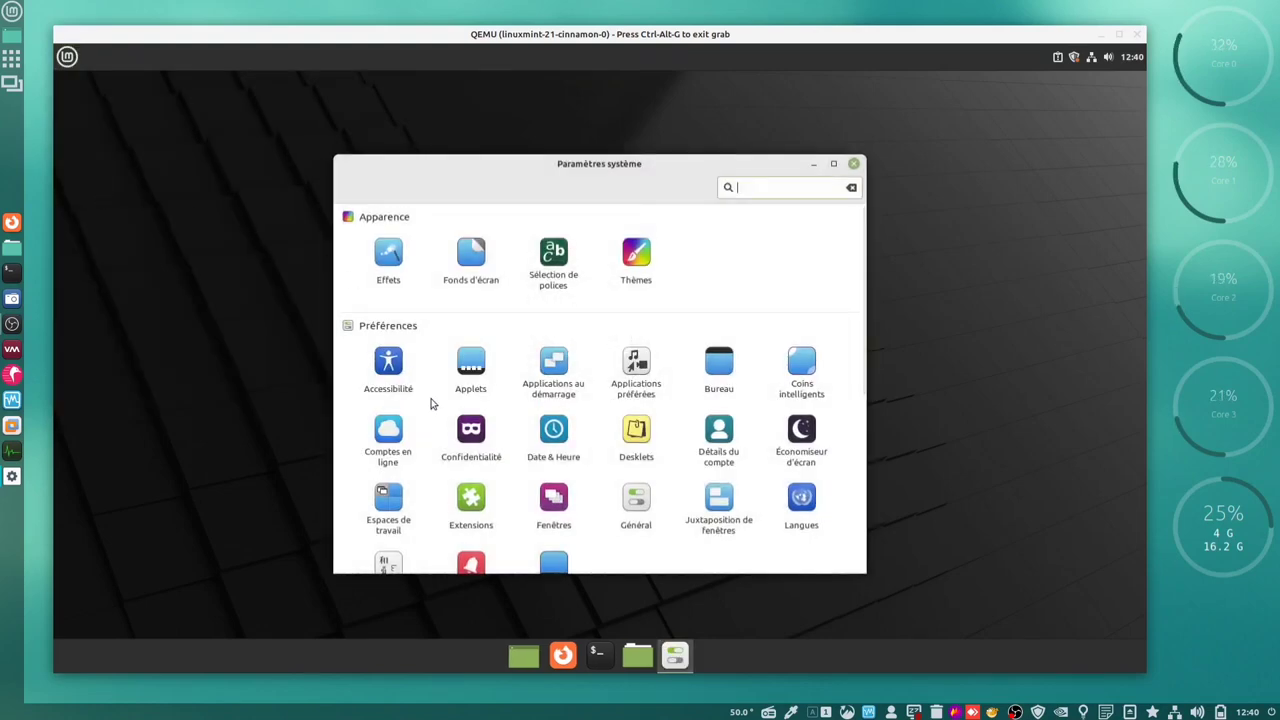
{"action": "left_click", "coordinate": [473, 500]}
{"action": "left_click", "coordinate": [645, 194]}
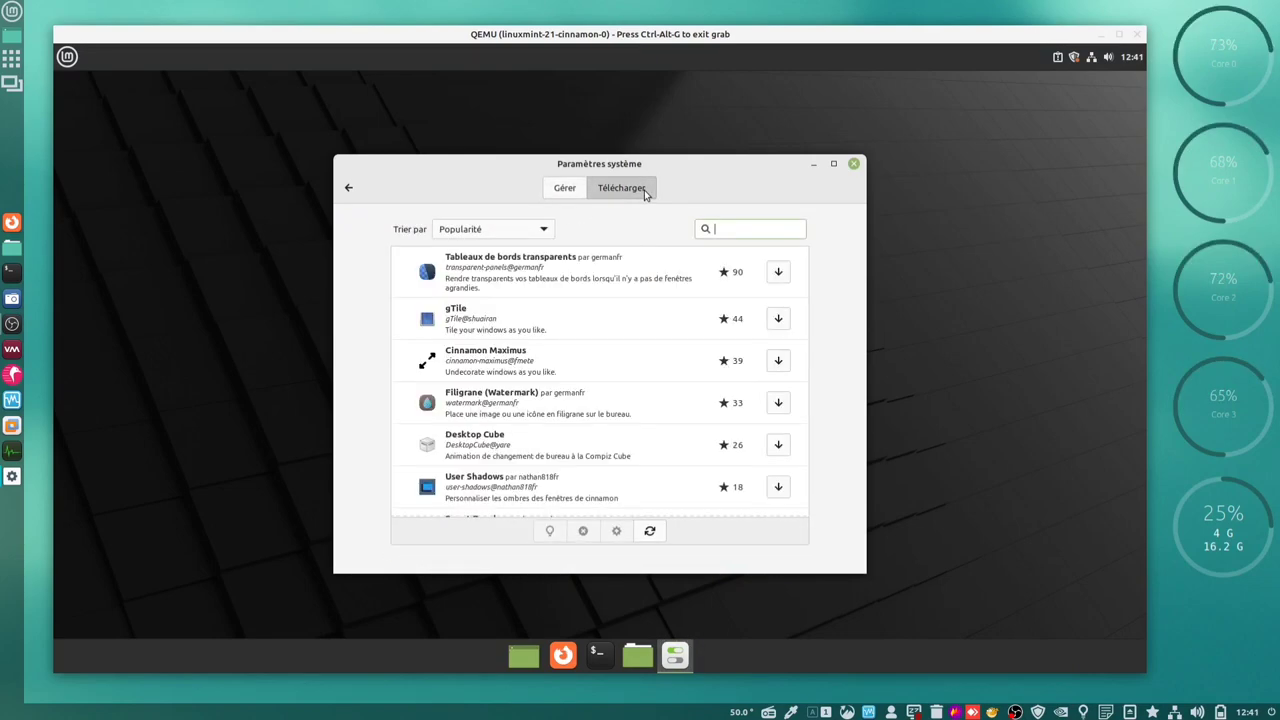
{"action": "left_click", "coordinate": [592, 276]}
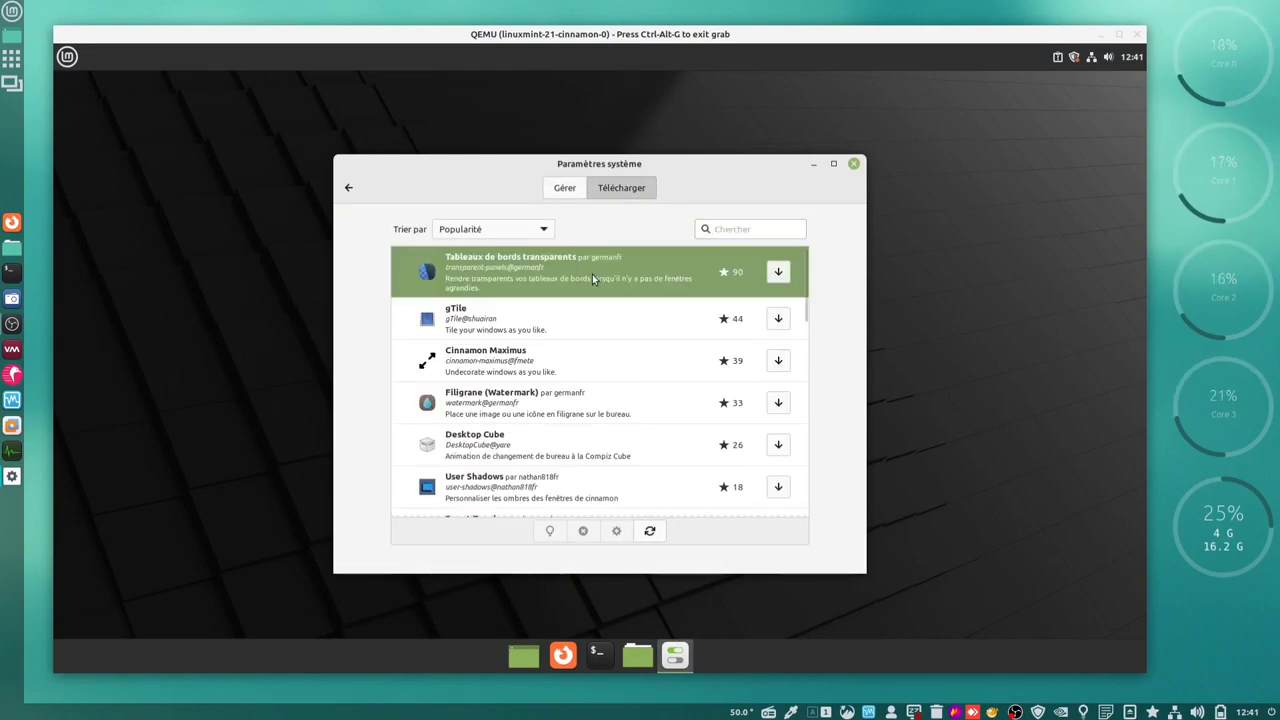
{"action": "left_click", "coordinate": [779, 272]}
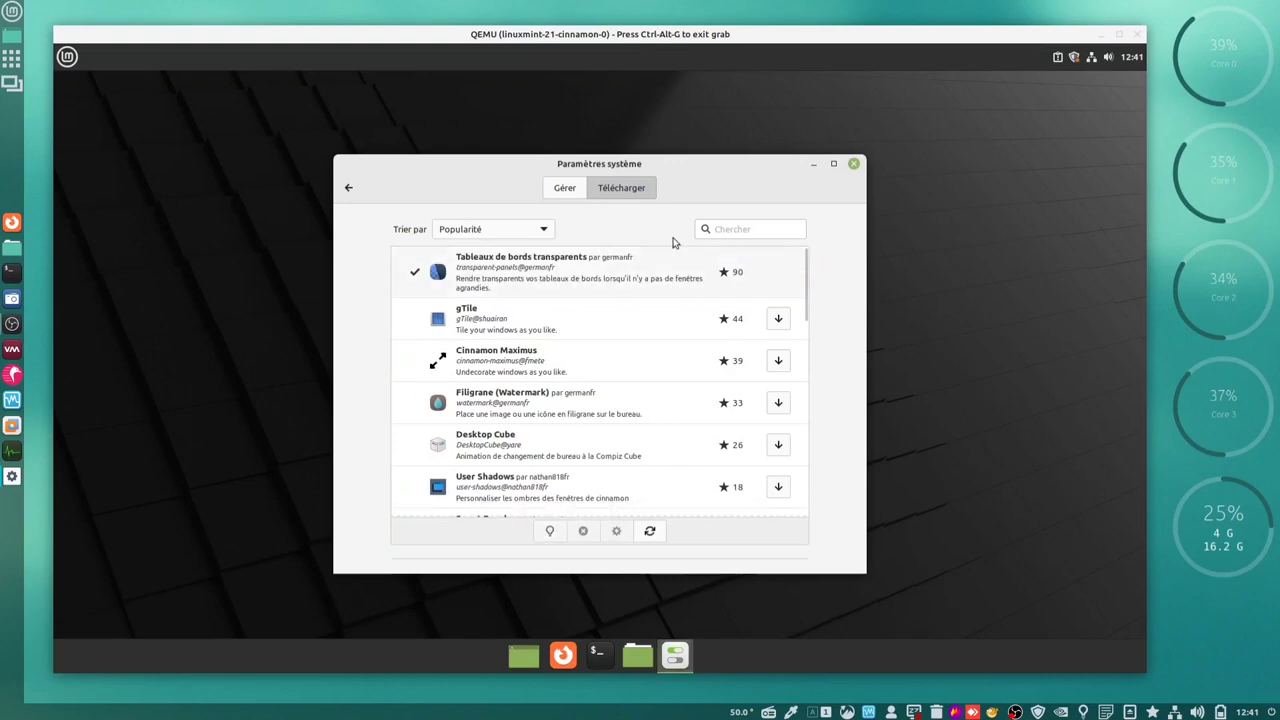
- Enable the installed Tableaux de bords transparents extension
{"action": "left_click", "coordinate": [565, 188]}
{"action": "left_click", "coordinate": [540, 265]}
{"action": "left_click", "coordinate": [533, 531]}
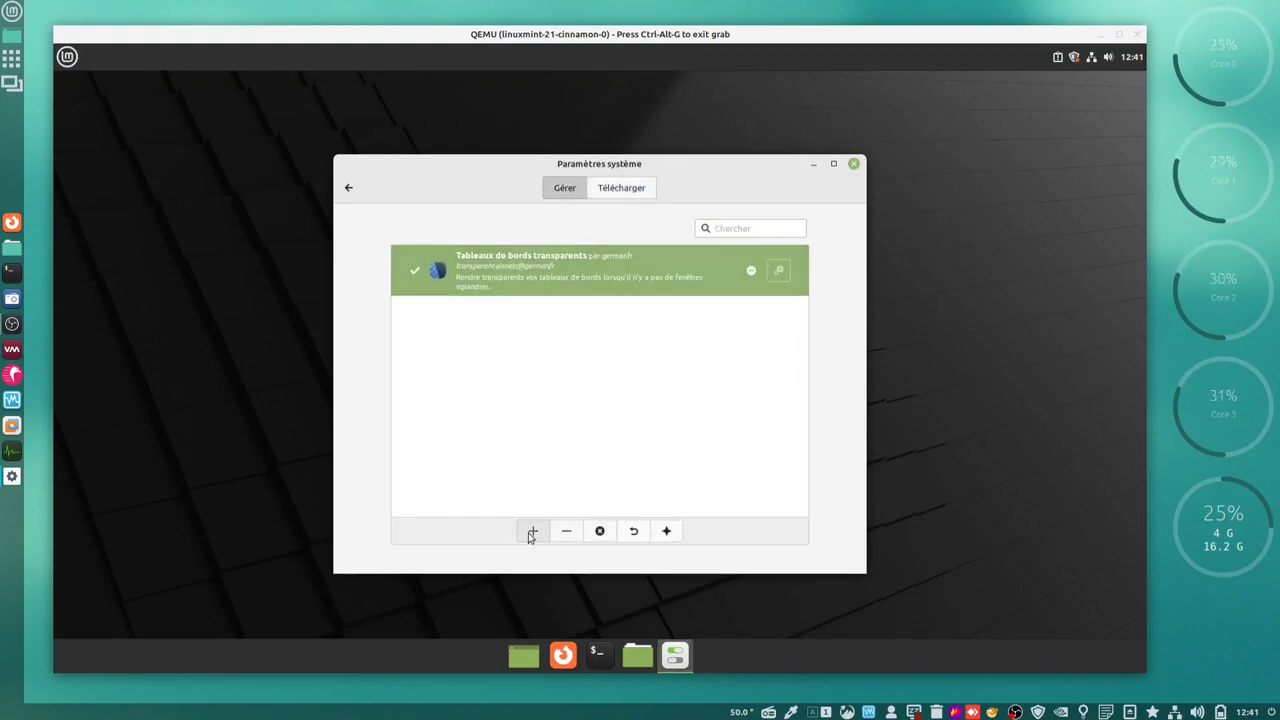
- Set the transparent-panels extension's transparency type to Entièrement transparent
{"action": "left_click", "coordinate": [778, 267]}
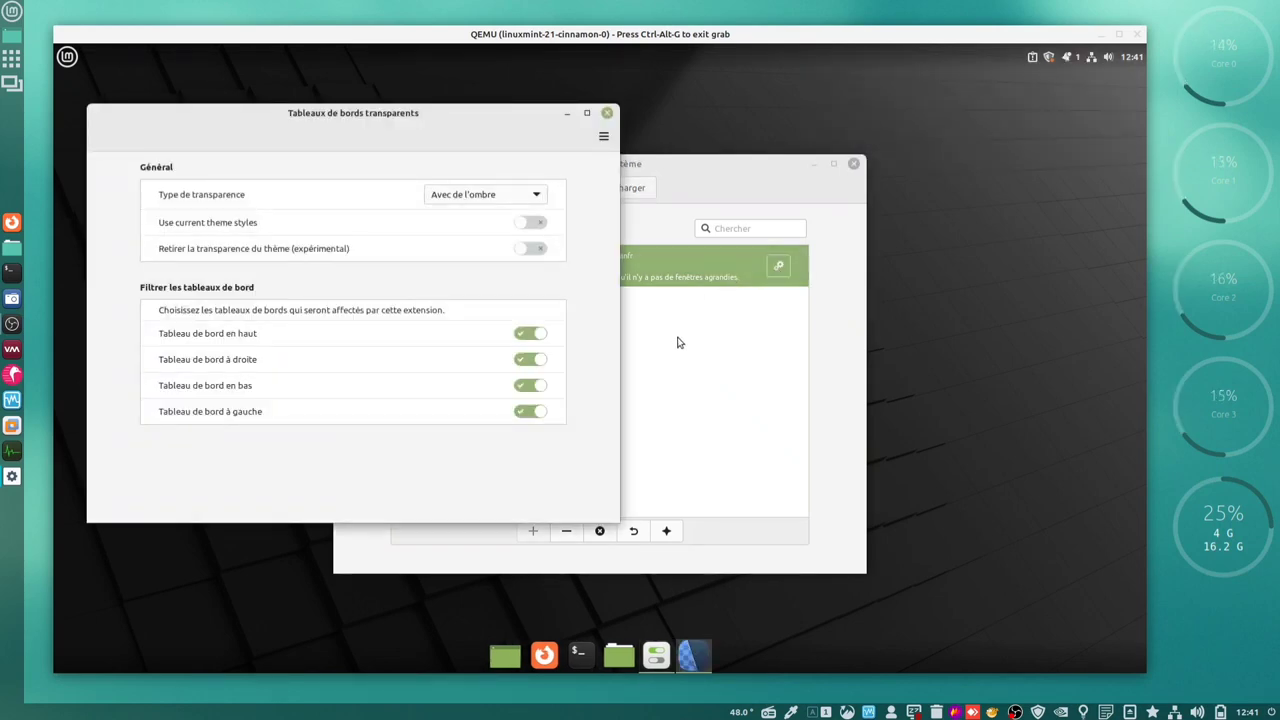
{"action": "left_click", "coordinate": [463, 199]}
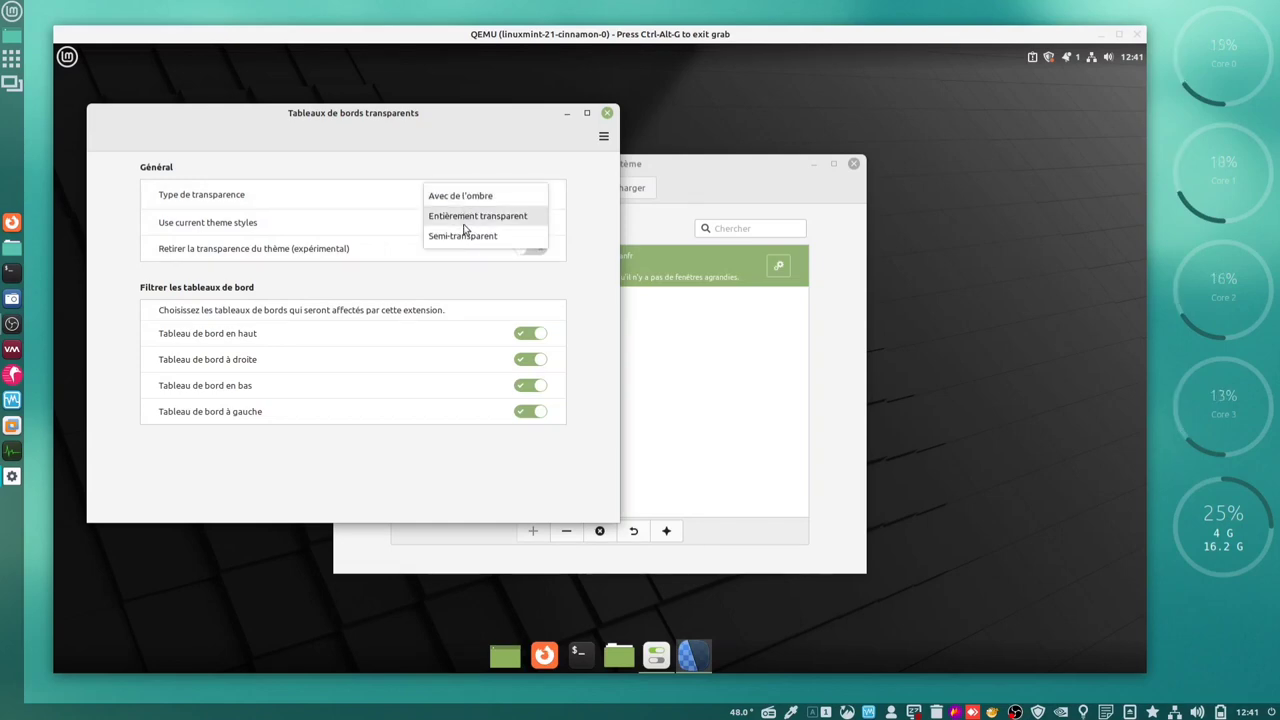
{"action": "left_click", "coordinate": [463, 218]}
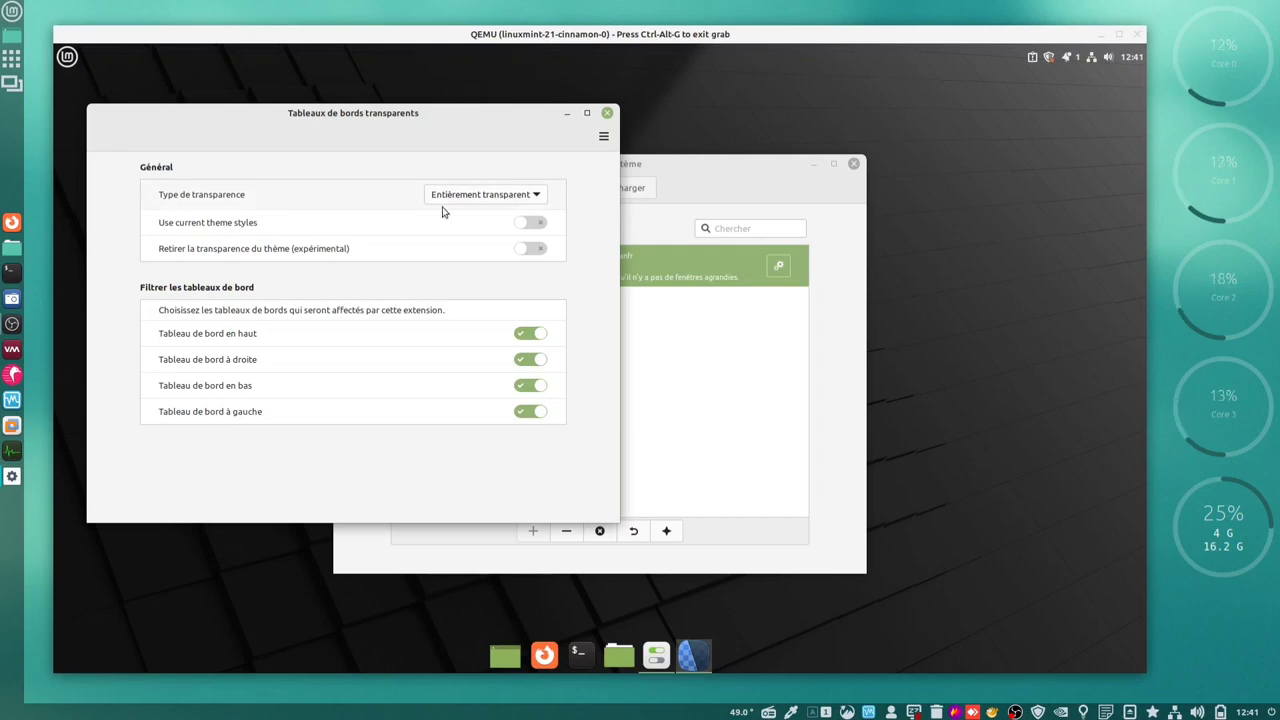
- Turn off the extension's effect for the left, right and top panels, and close both settings windows
{"action": "left_click", "coordinate": [528, 411]}
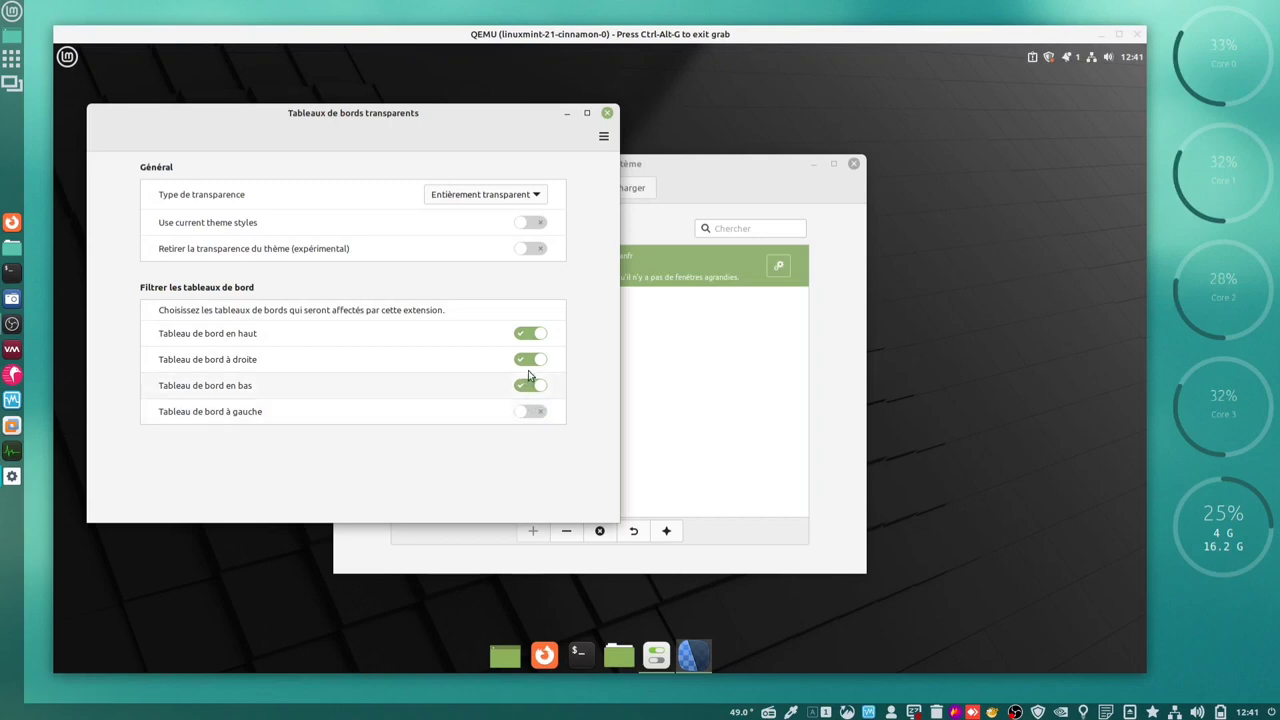
{"action": "left_click", "coordinate": [530, 360]}
{"action": "left_click", "coordinate": [535, 335]}
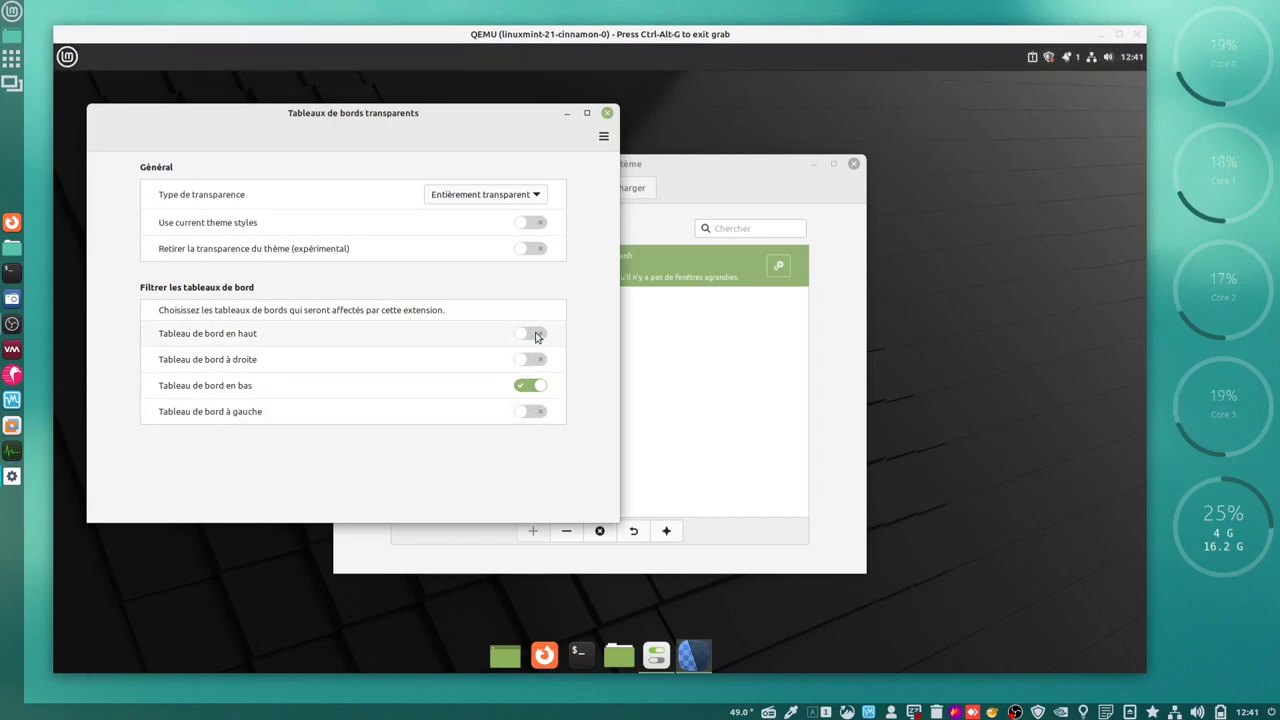
{"action": "left_click", "coordinate": [607, 112]}
{"action": "left_click", "coordinate": [852, 164]}
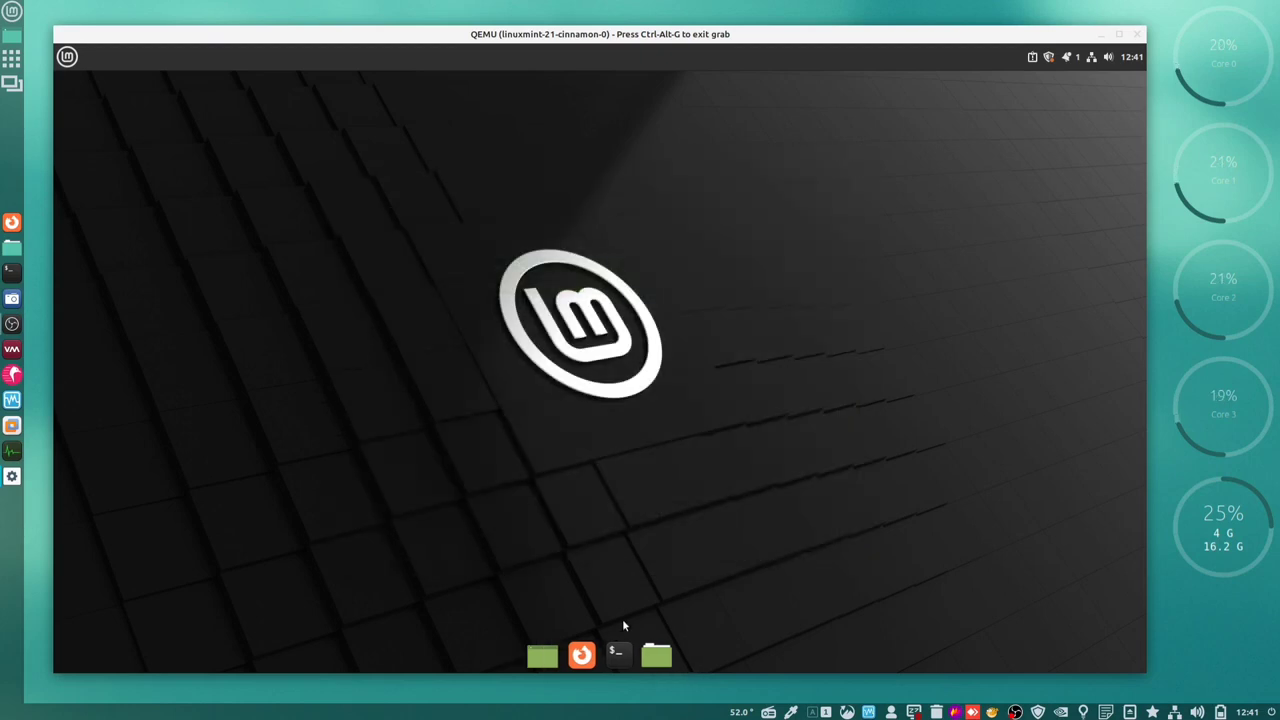
- Check the lower panel's transparency with a terminal and a maximised home folder window open, and close both
{"action": "left_click", "coordinate": [616, 654]}
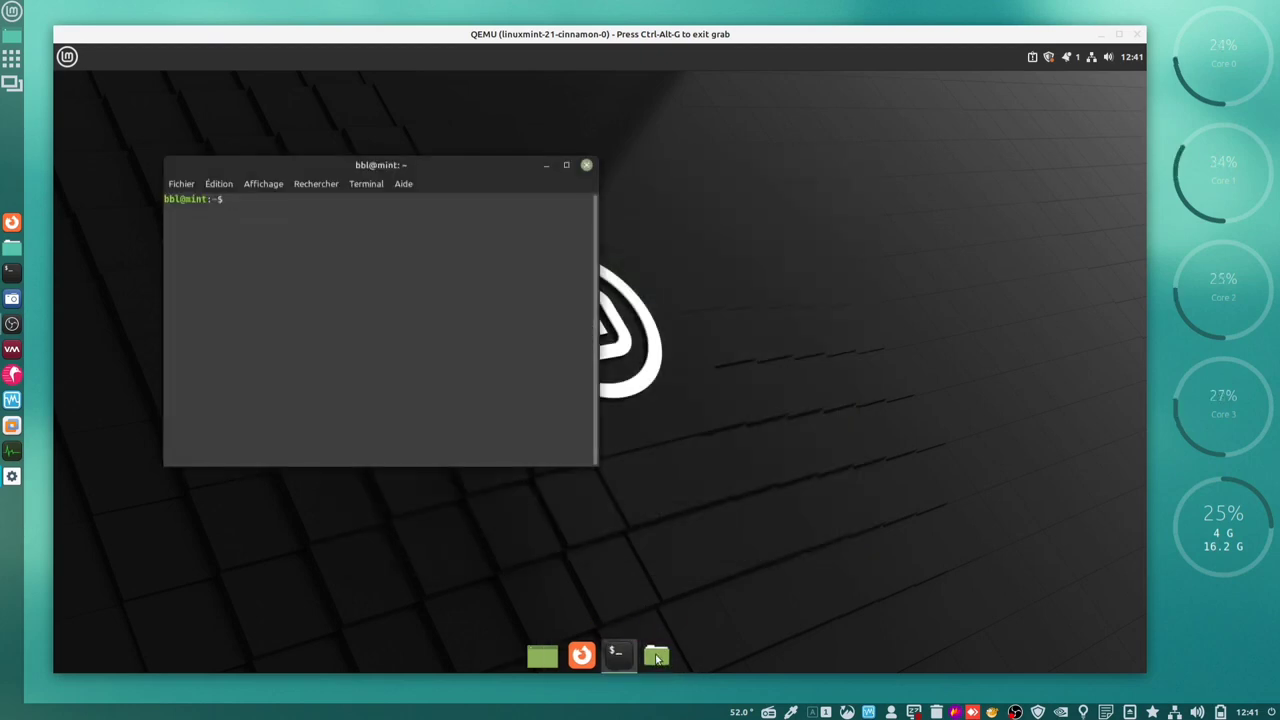
{"action": "left_click", "coordinate": [657, 657]}
{"action": "left_click_drag", "start_coordinate": [850, 163], "coordinate": [699, 237]}
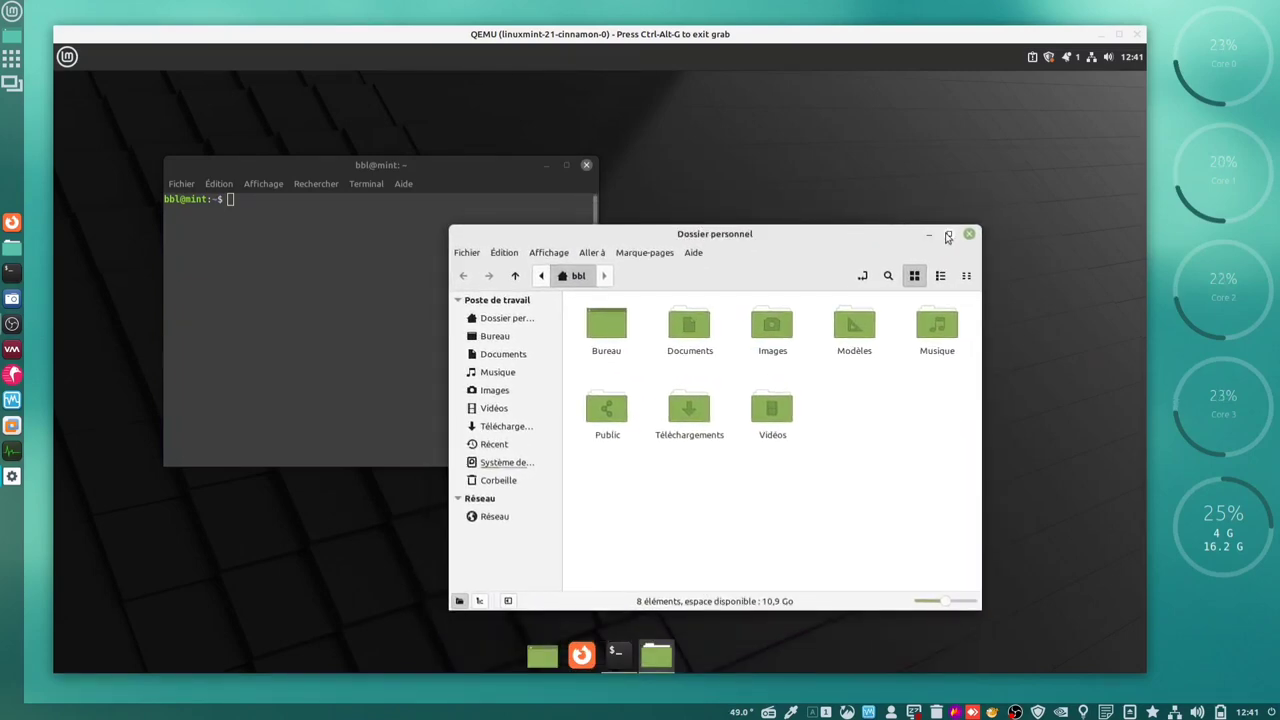
{"action": "left_click", "coordinate": [948, 235]}
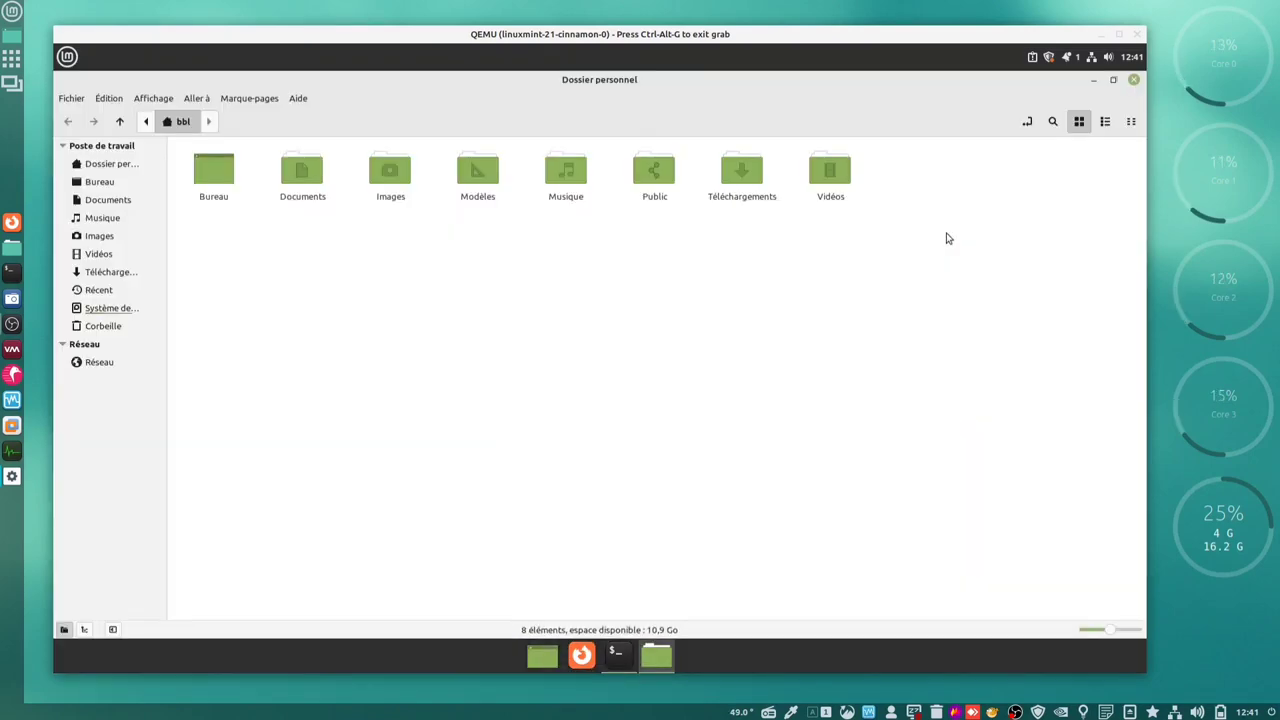
{"action": "left_click", "coordinate": [1134, 80]}
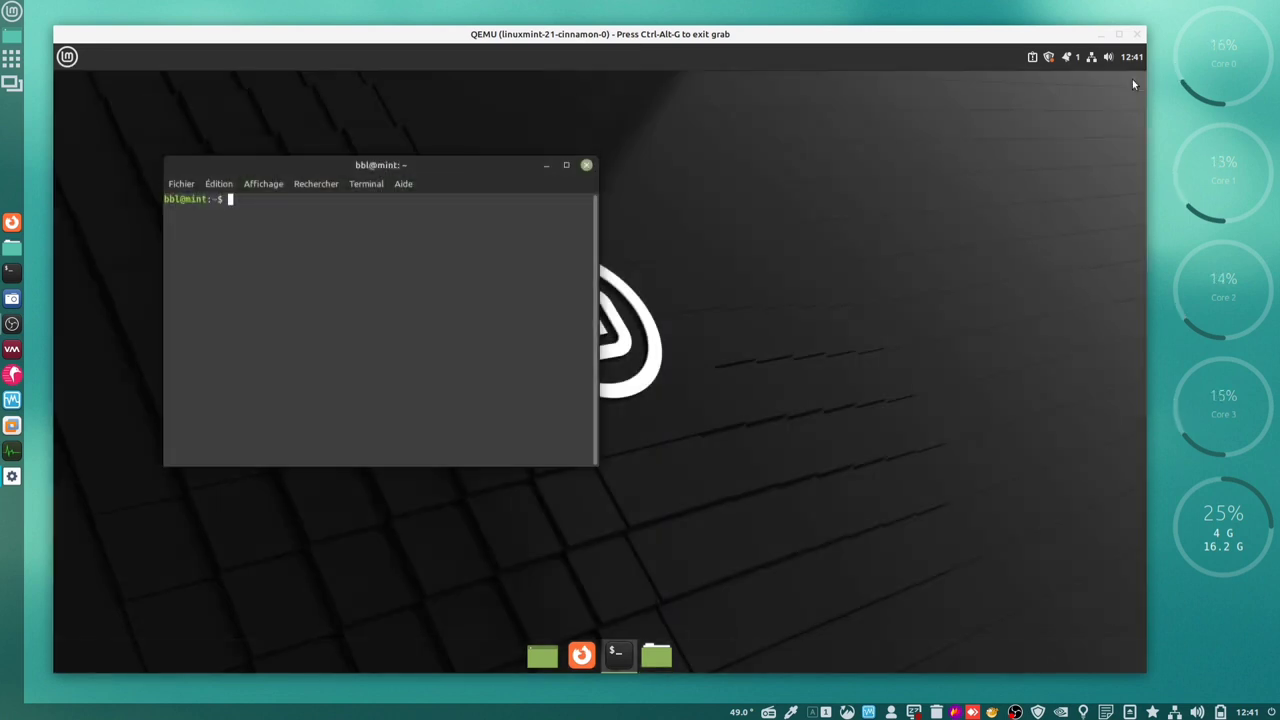
{"action": "left_click", "coordinate": [586, 165]}
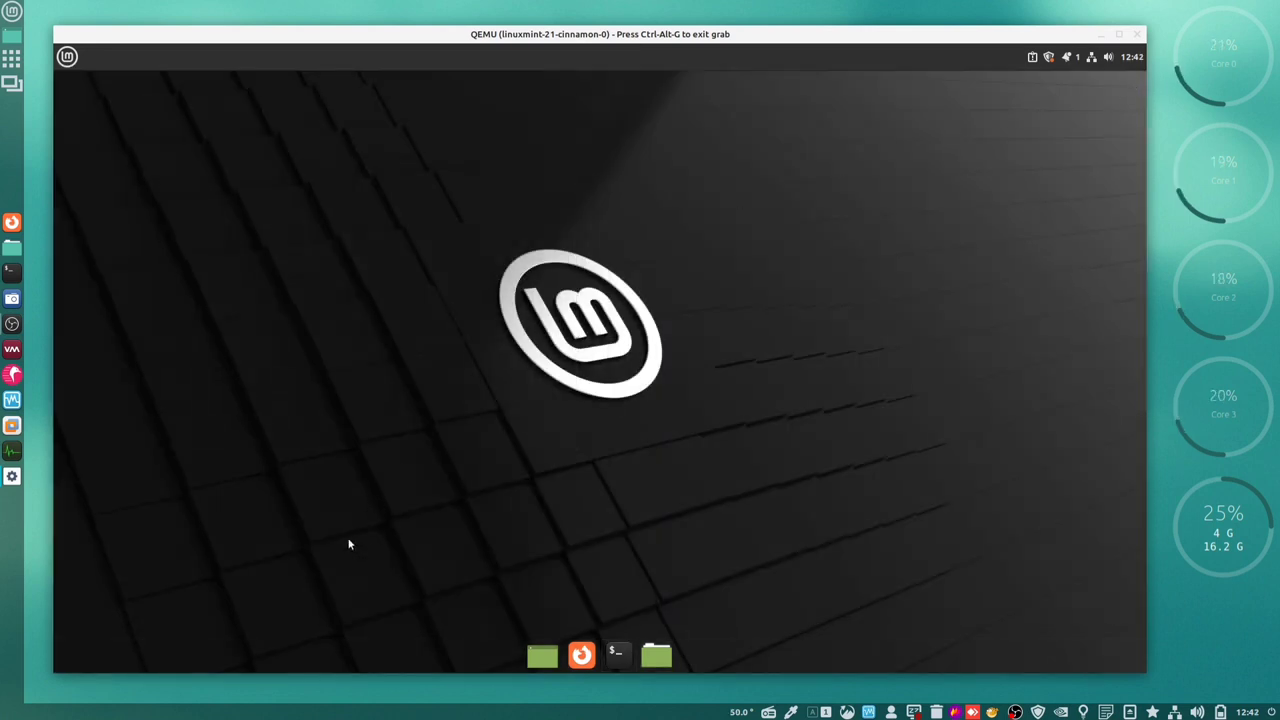
- Set the lower panel's automatic hiding to Disparition intelligente du panneau
{"action": "right_click", "coordinate": [233, 653]}
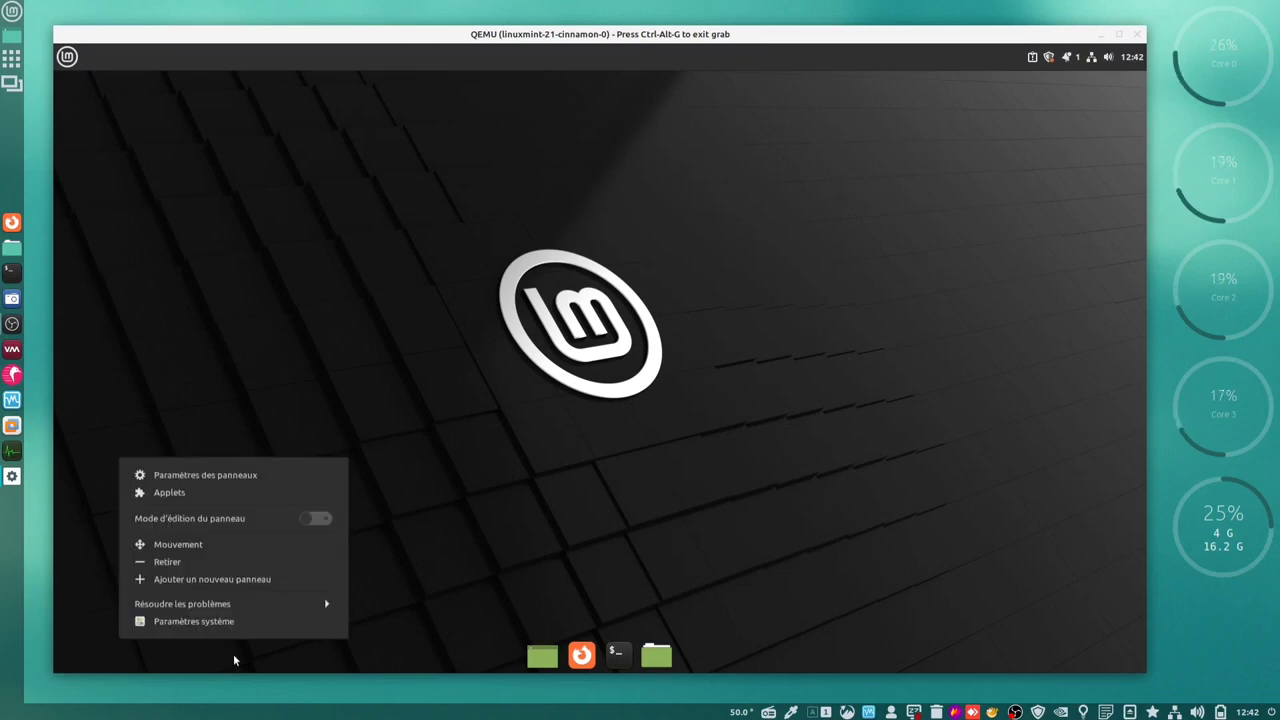
{"action": "left_click", "coordinate": [247, 474]}
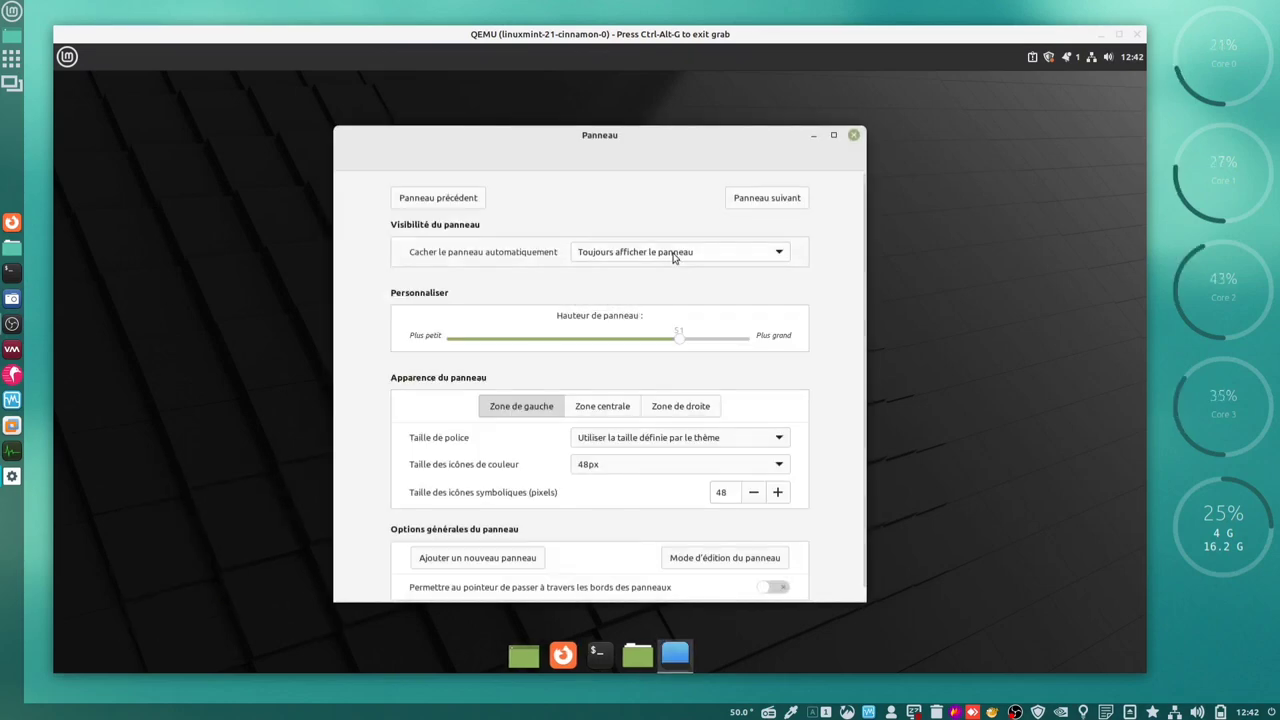
{"action": "left_click", "coordinate": [676, 252]}
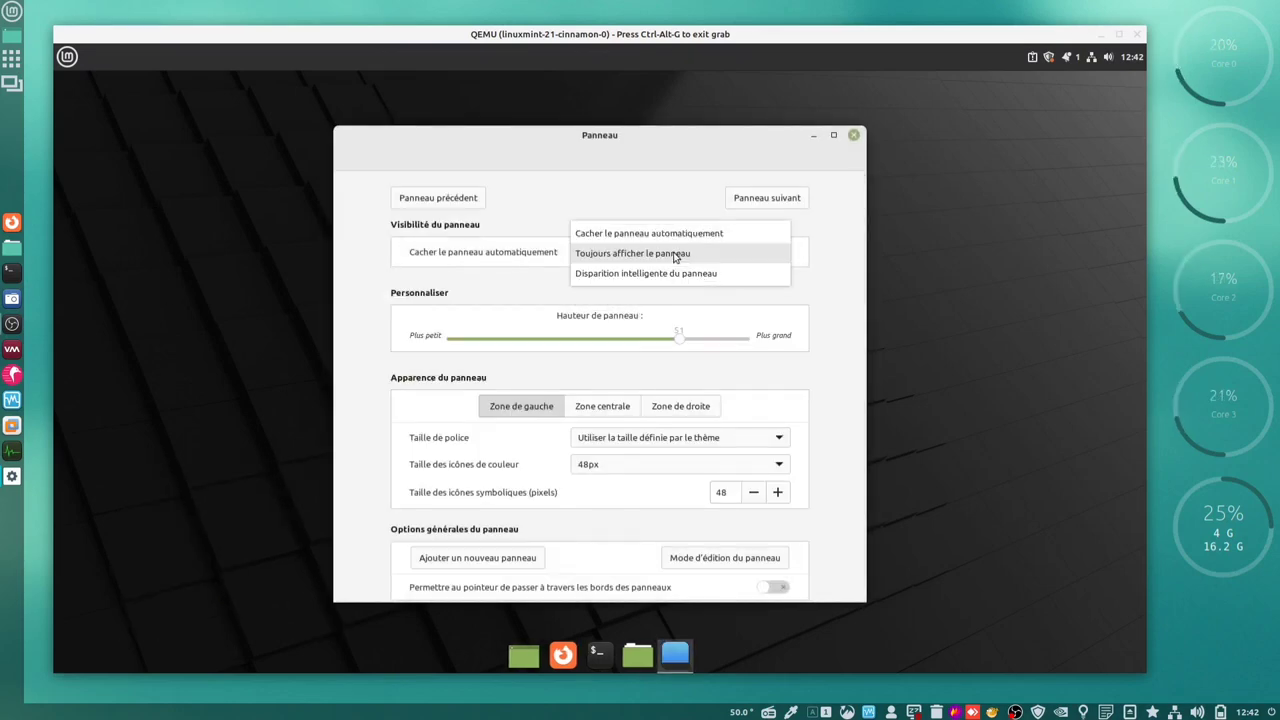
{"action": "left_click", "coordinate": [672, 273]}
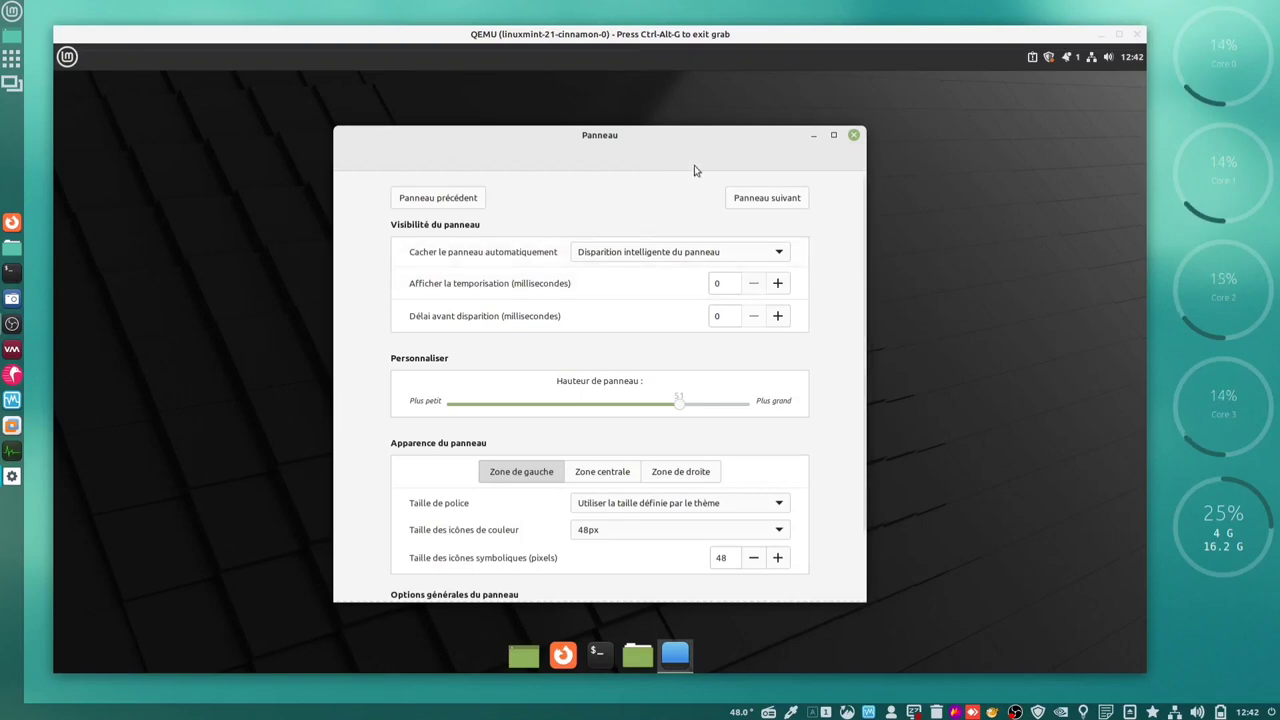
- Test the intelligent hiding by moving a new terminal over the lower panel, and return to the panel settings
{"action": "left_click_drag", "start_coordinate": [695, 141], "coordinate": [573, 111]}
{"action": "left_click", "coordinate": [595, 651]}
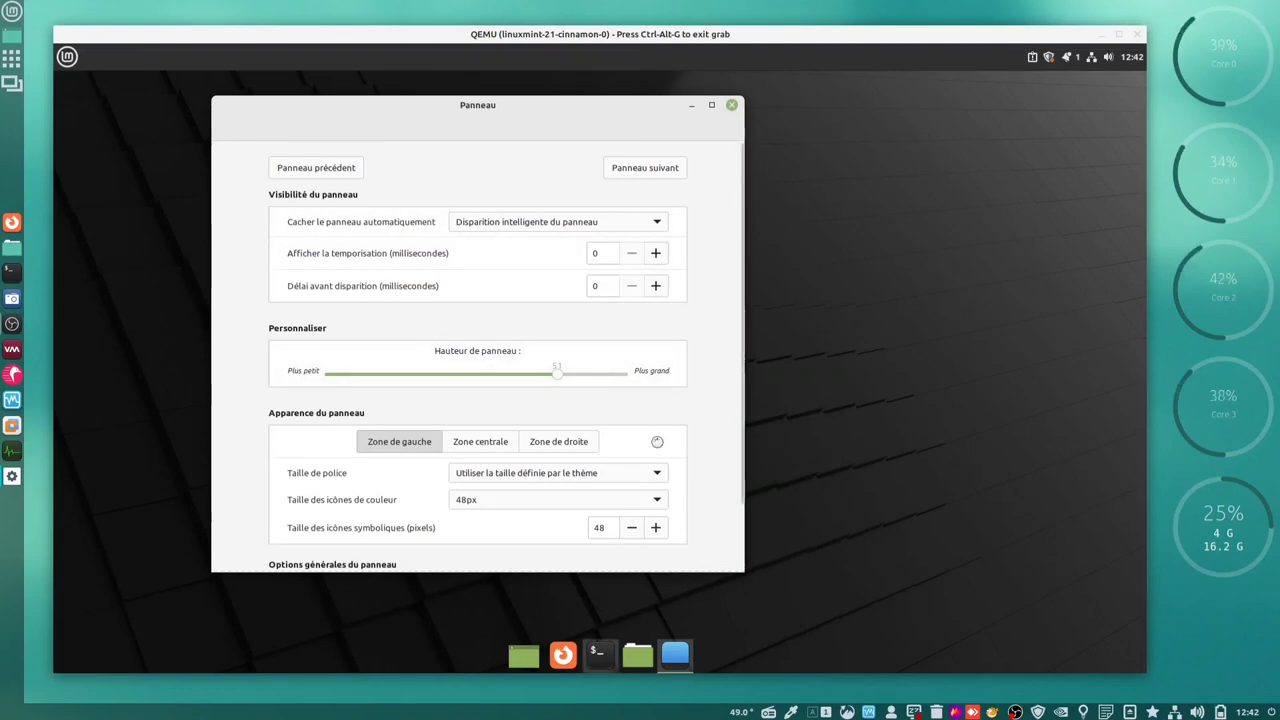
{"action": "left_click_drag", "start_coordinate": [443, 118], "coordinate": [924, 362]}
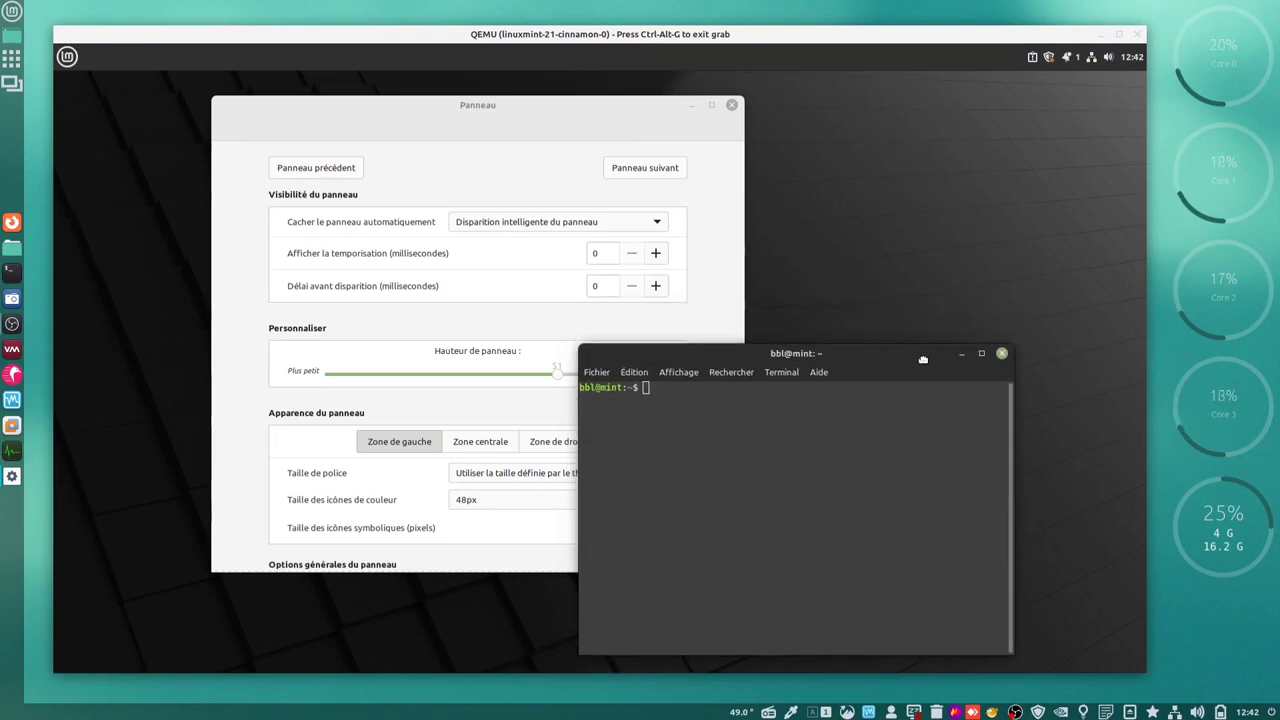
{"action": "left_click", "coordinate": [508, 115]}
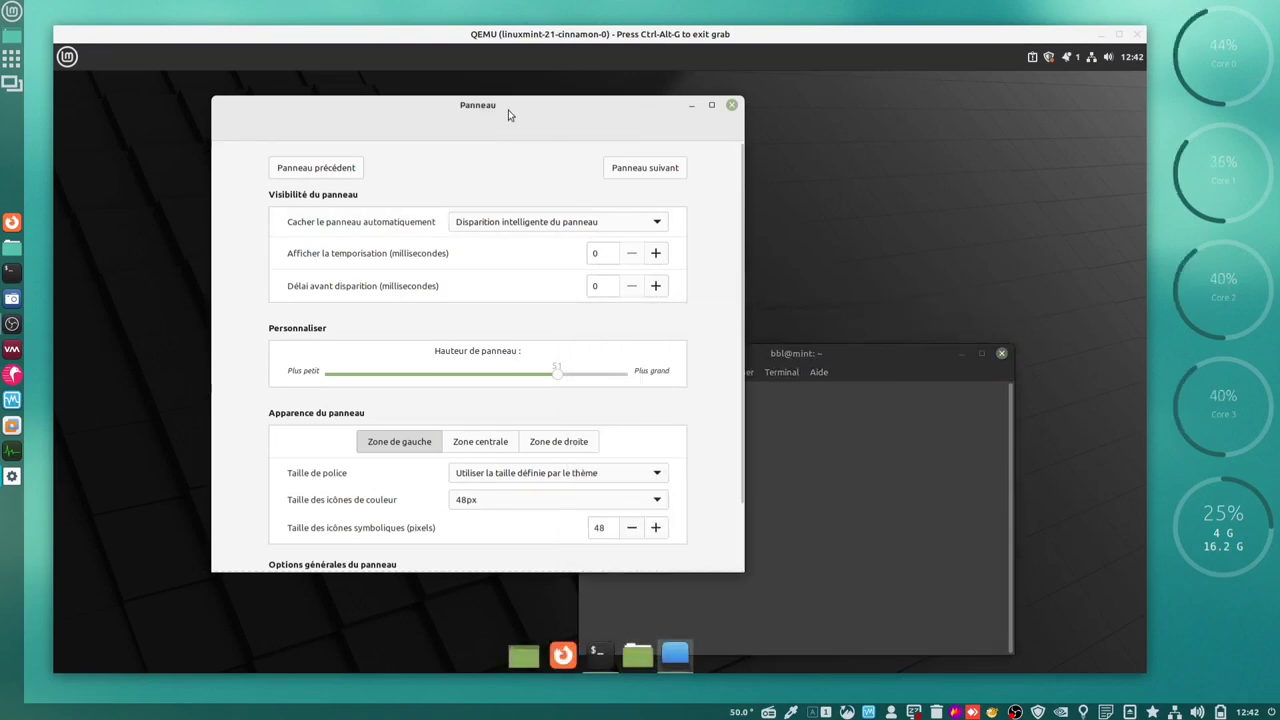
- Try the Cacher le panneau automatiquement mode on the lower panel
{"action": "left_click", "coordinate": [552, 222]}
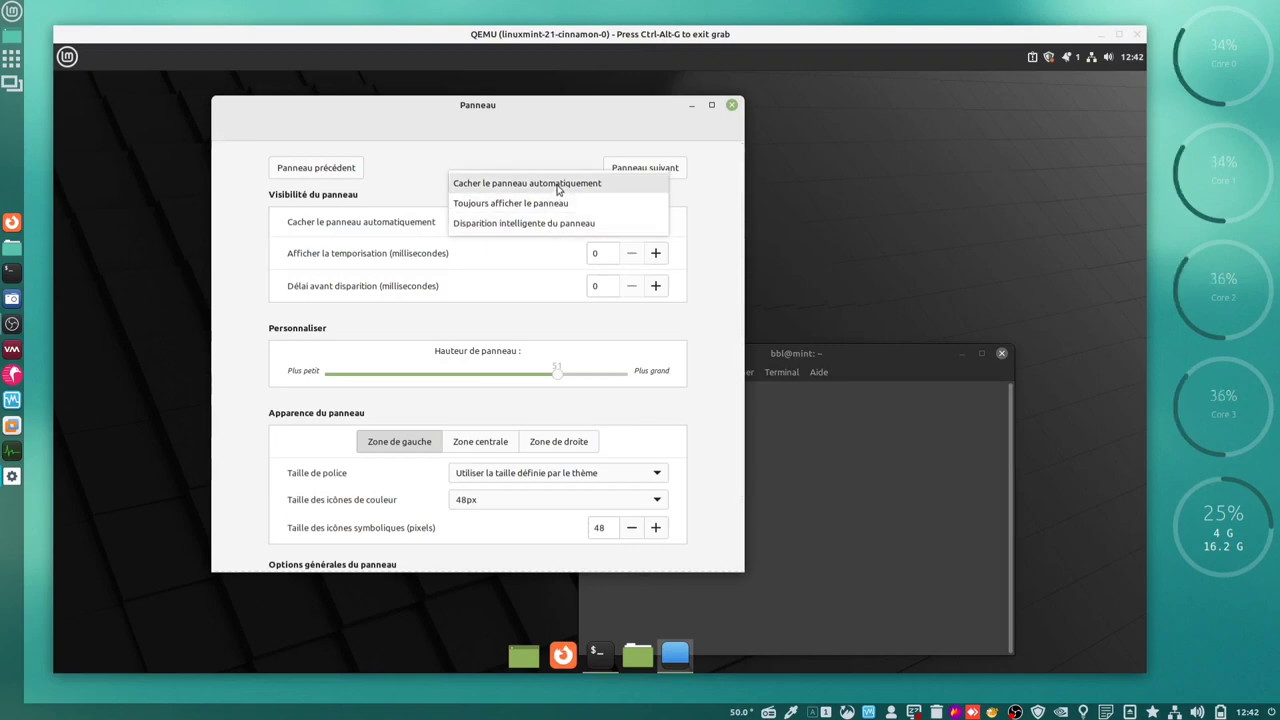
{"action": "left_click", "coordinate": [558, 190]}
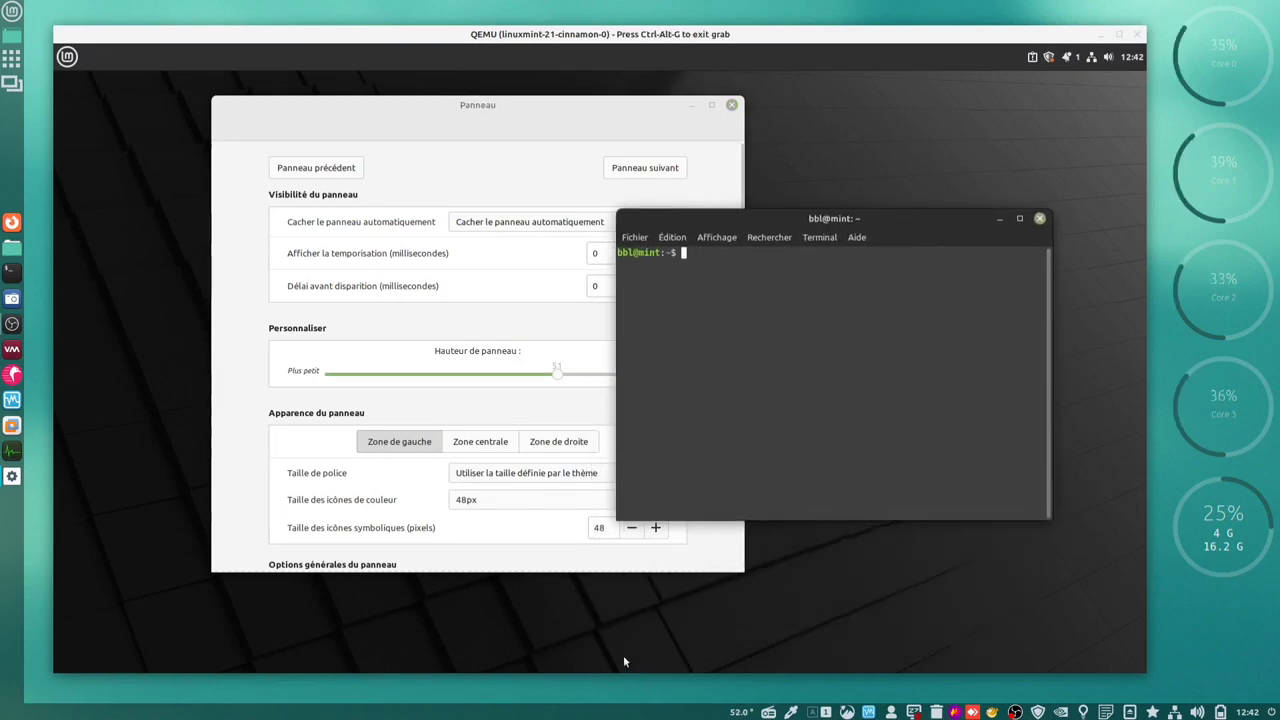
{"action": "left_click", "coordinate": [623, 657]}
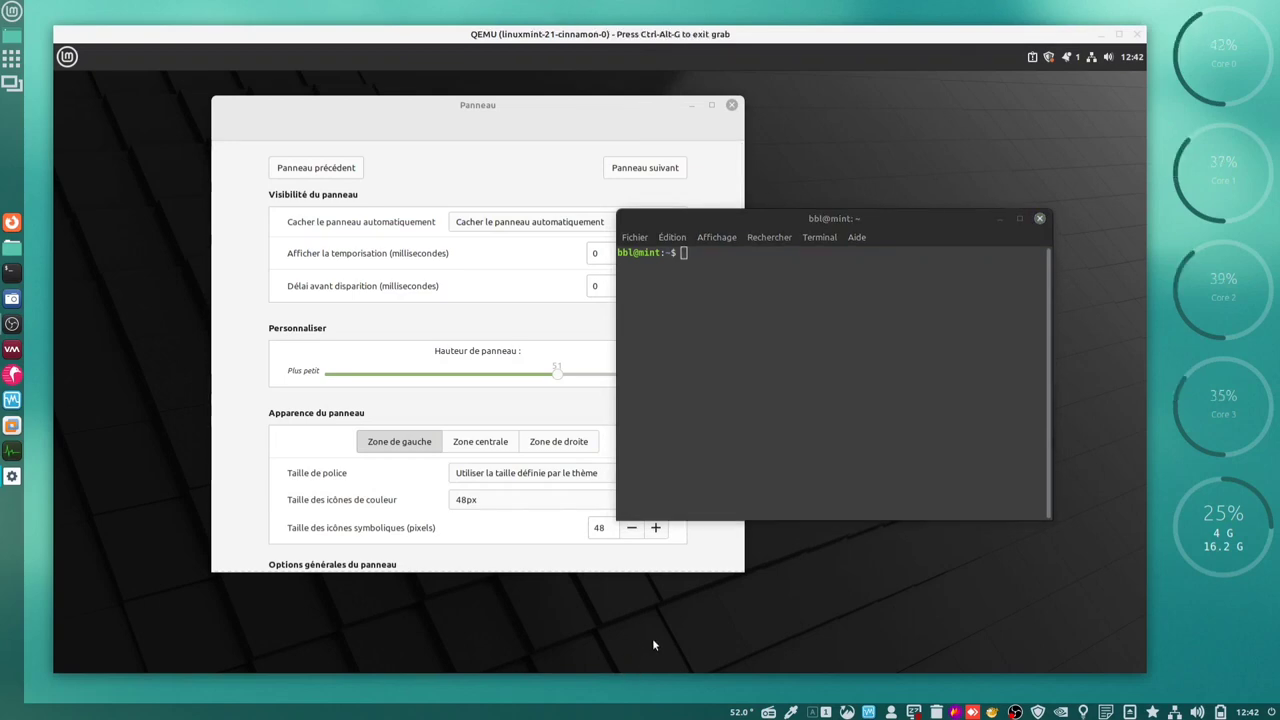
- Show the virtual machine in full screen and set the lower panel's hiding to Disparition intelligente du panneau
{"action": "left_click", "coordinate": [1119, 34]}
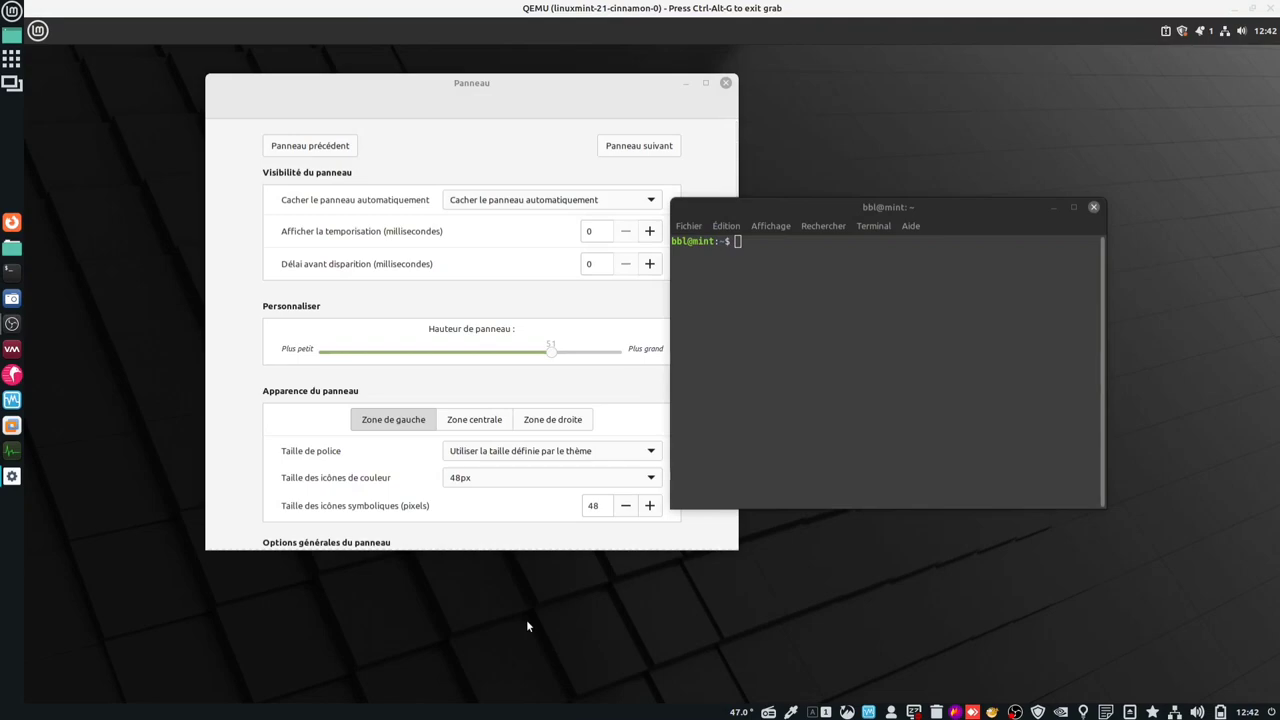
{"action": "key", "text": "ctrl+alt+f"}
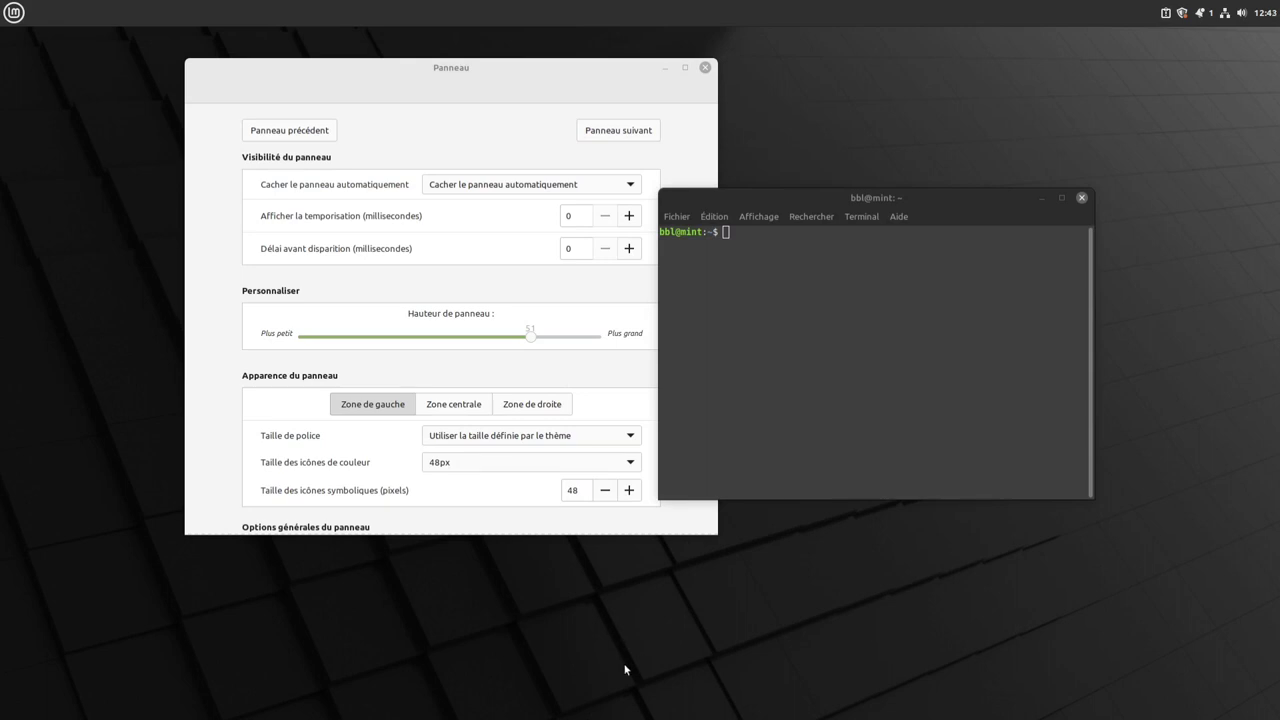
{"action": "left_click", "coordinate": [576, 191]}
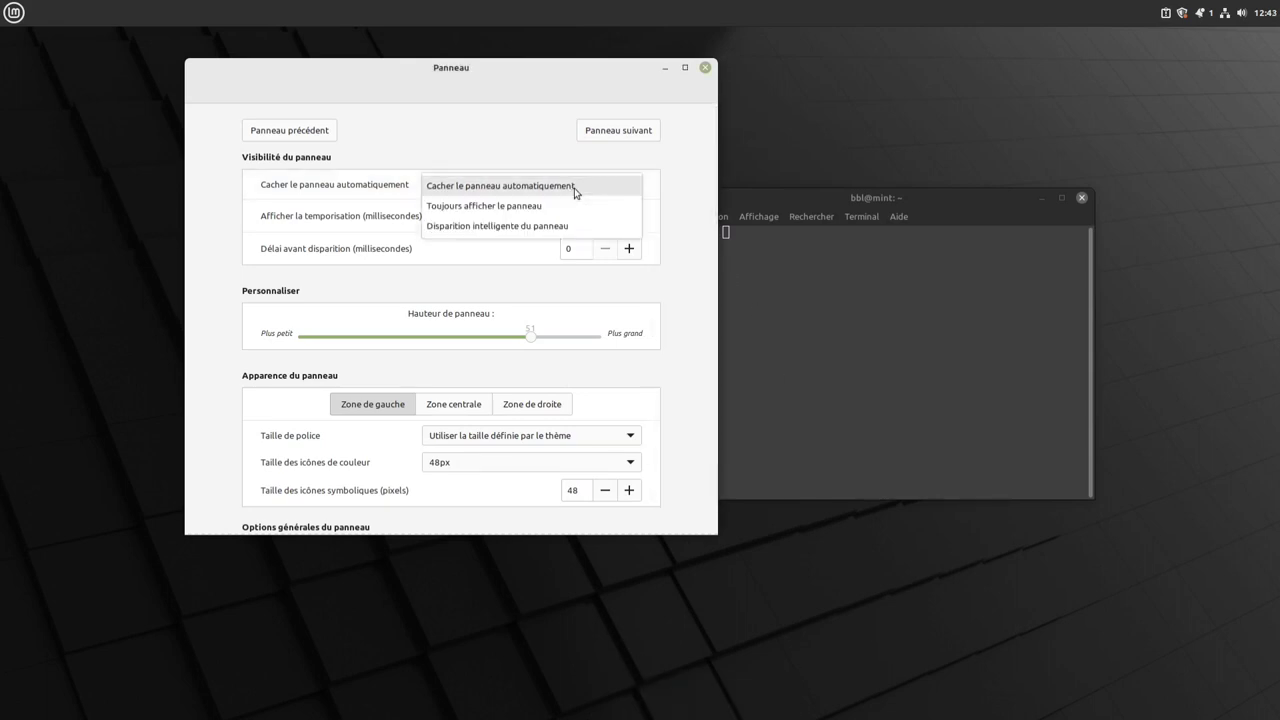
{"action": "left_click", "coordinate": [563, 226]}
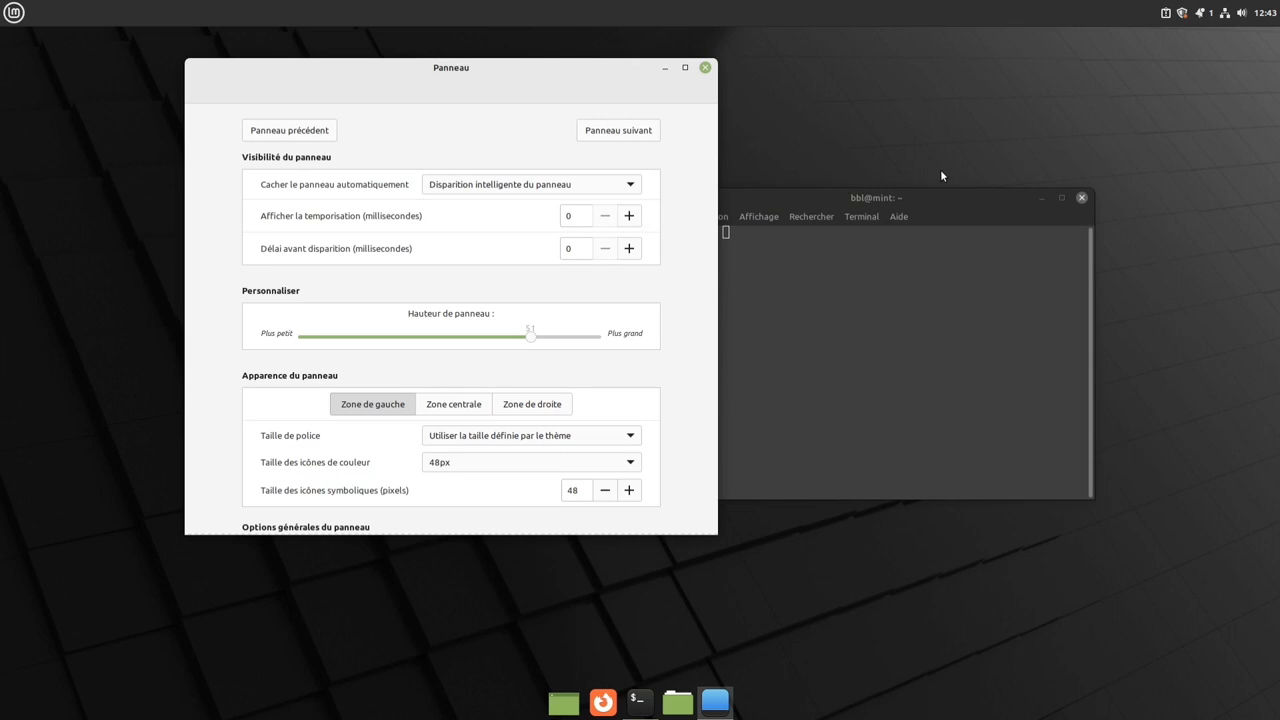
- Return the virtual machine to its normal window and close the terminal and panel settings
{"action": "key", "text": "ctrl+alt+f"}
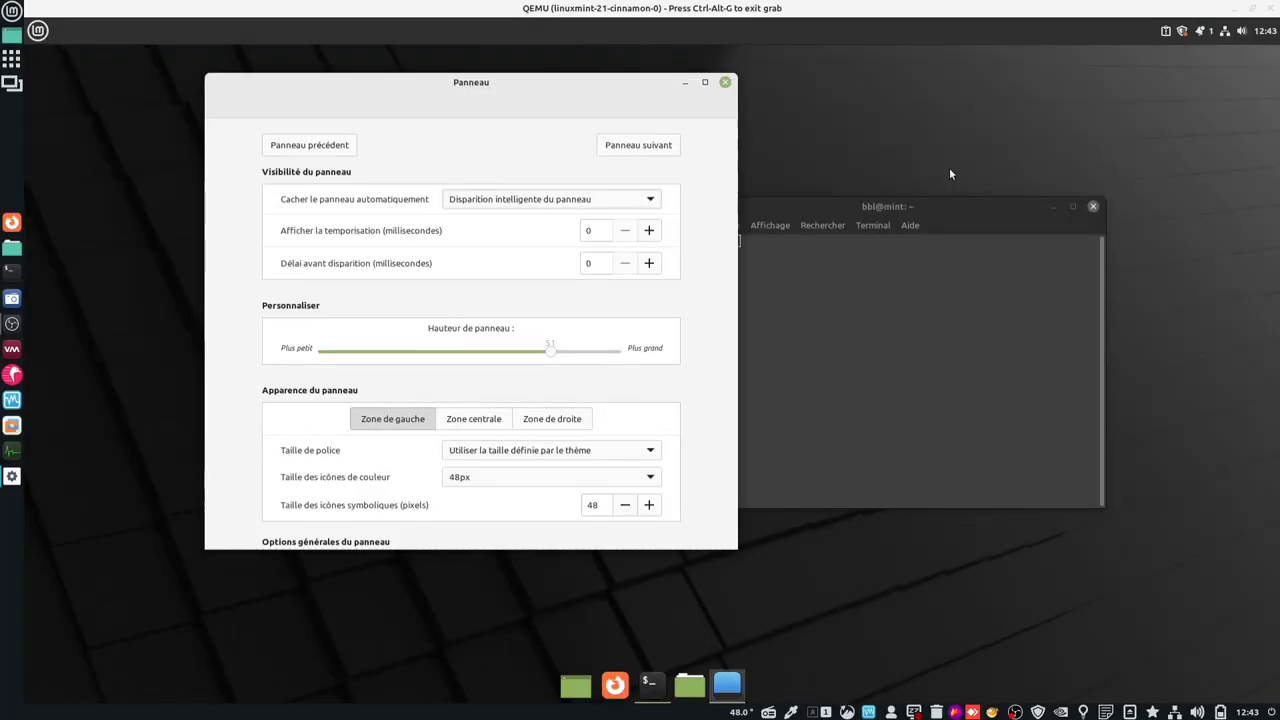
{"action": "left_click", "coordinate": [1094, 208]}
{"action": "left_click", "coordinate": [725, 82]}
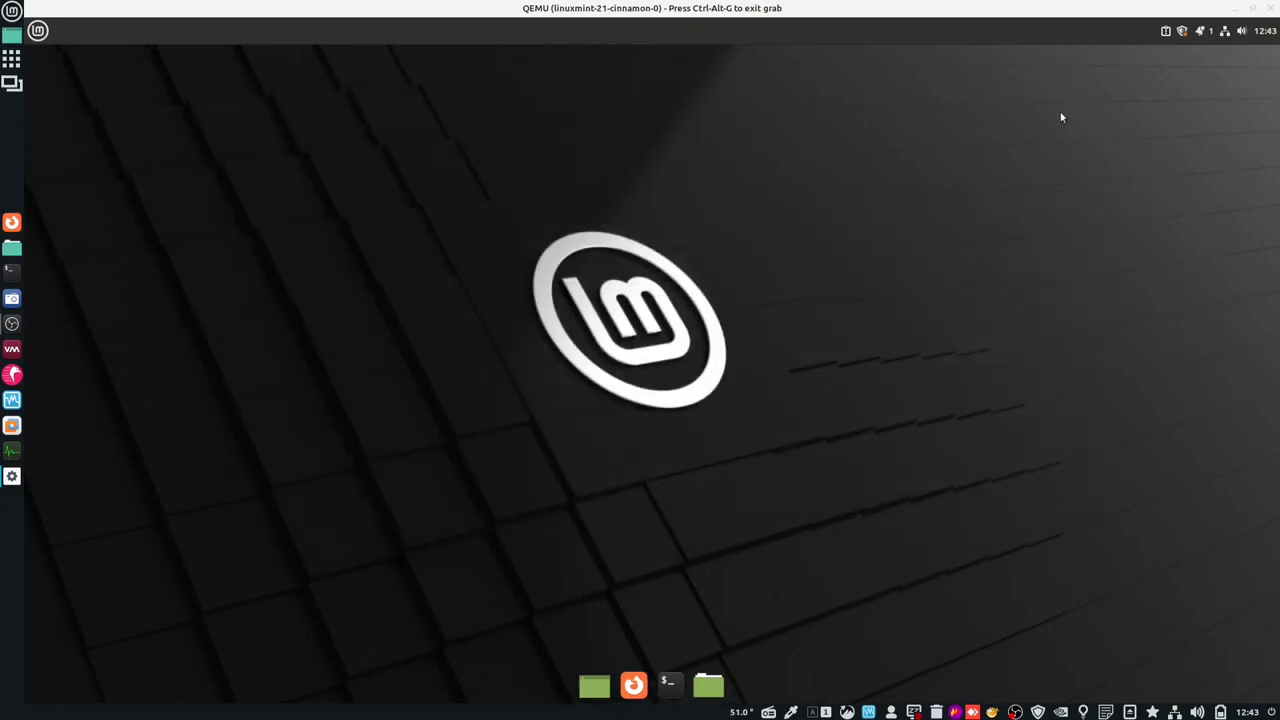
{"action": "left_click", "coordinate": [1252, 8]}
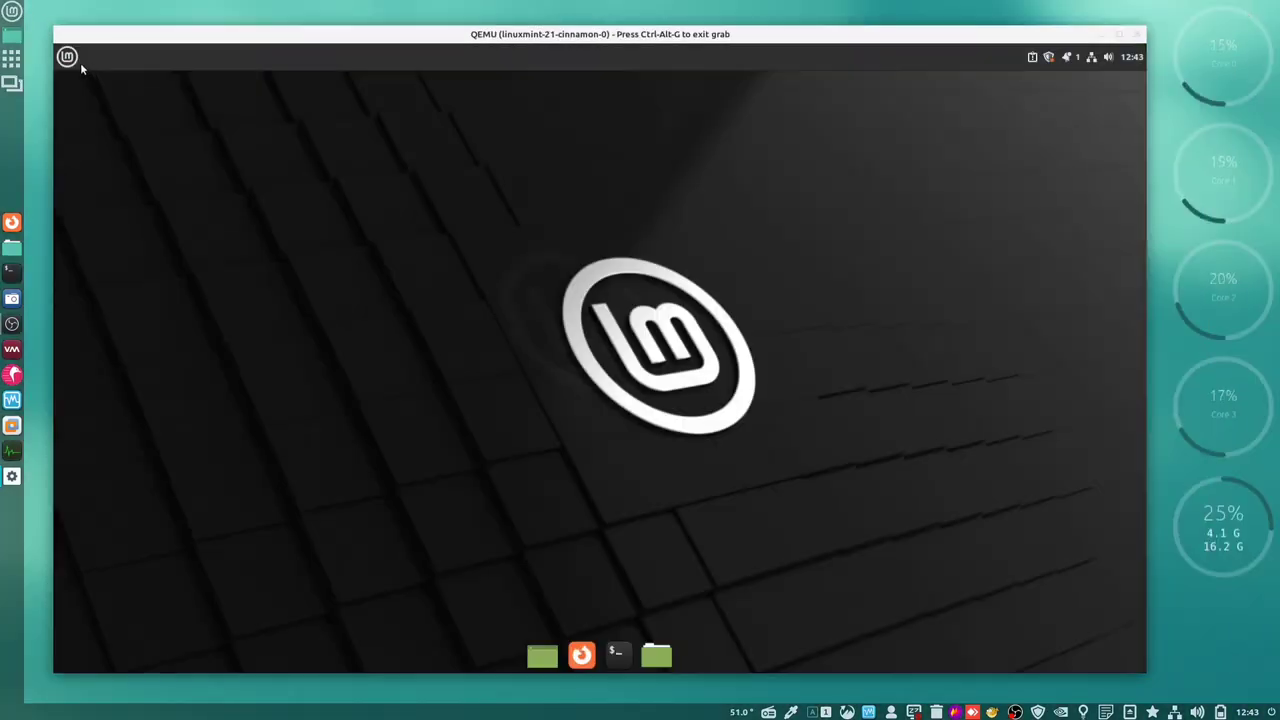
- Open the Logithèque software manager
{"action": "left_click", "coordinate": [67, 57]}
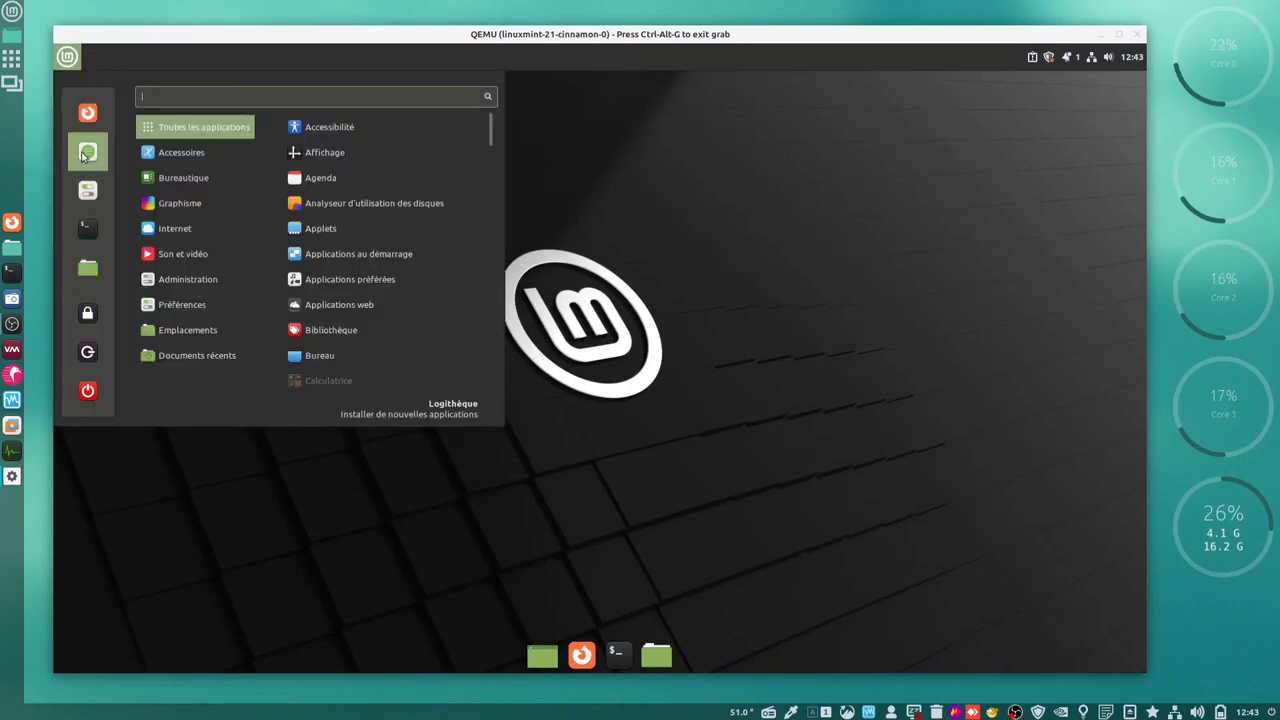
{"action": "left_click", "coordinate": [86, 151]}
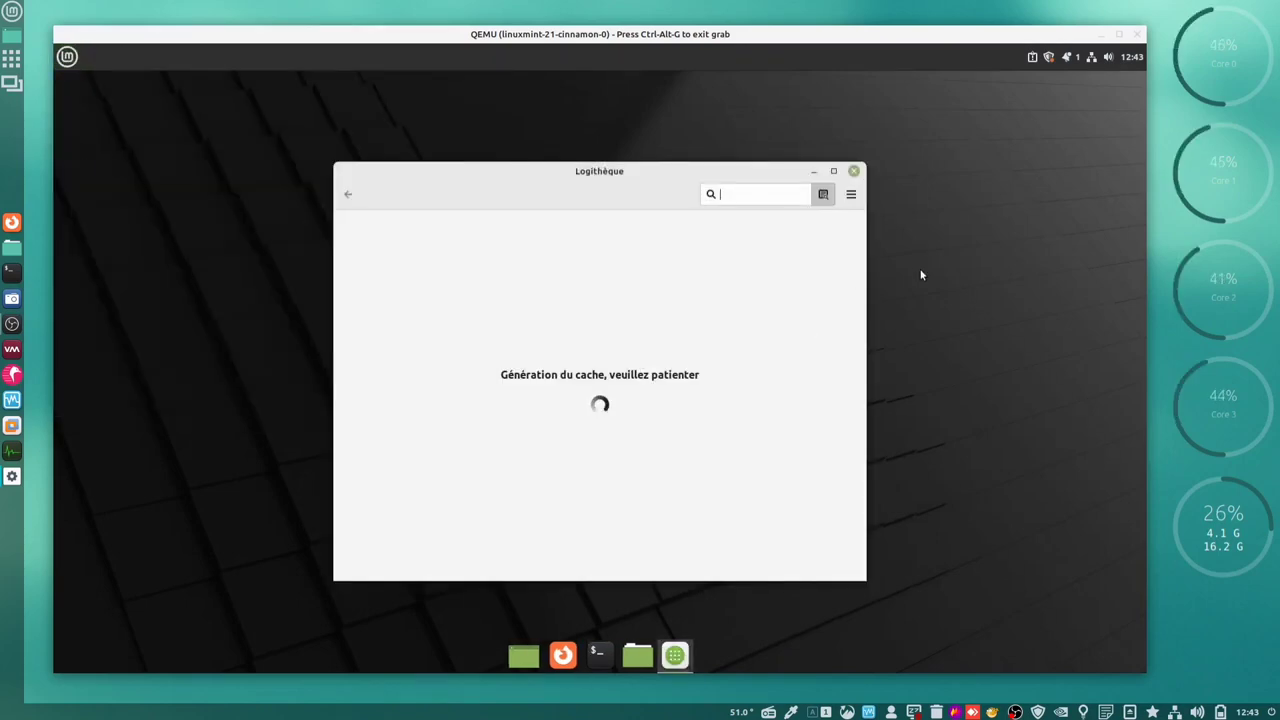